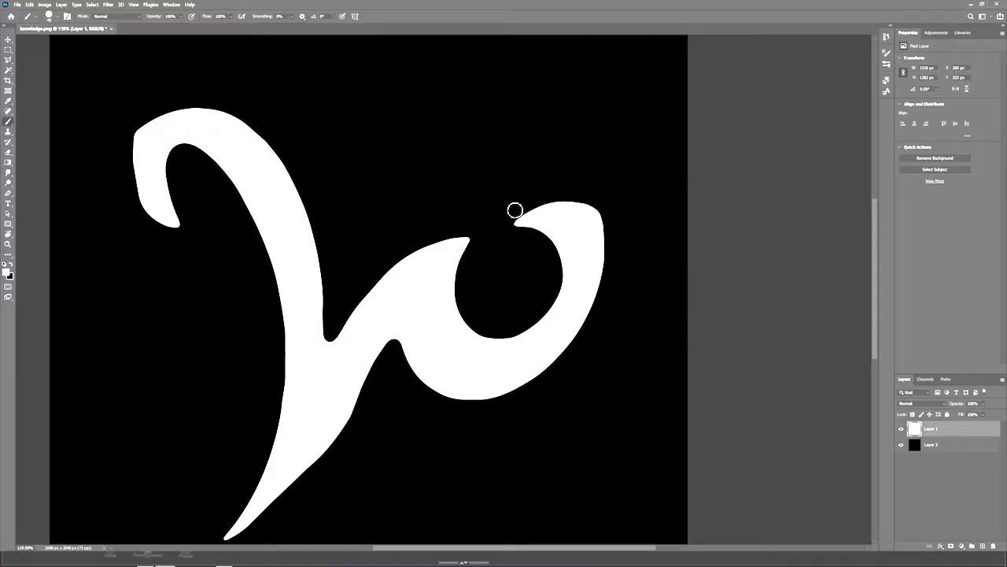
# Step: Paint white over the rune's upper-right hook and right edge to thicken them
pyautogui.moveTo(514, 209)
pyautogui.mouseDown()
pyautogui.moveTo(605, 210)
pyautogui.moveTo(609, 263)
pyautogui.moveTo(594, 319)
pyautogui.moveTo(509, 398)
pyautogui.moveTo(403, 347)
pyautogui.moveTo(364, 410)
pyautogui.mouseUp()
# Step: Fill out the rune's lower-left edge with white paint
pyautogui.moveTo(365, 409); pyautogui.dragTo(456, 344)
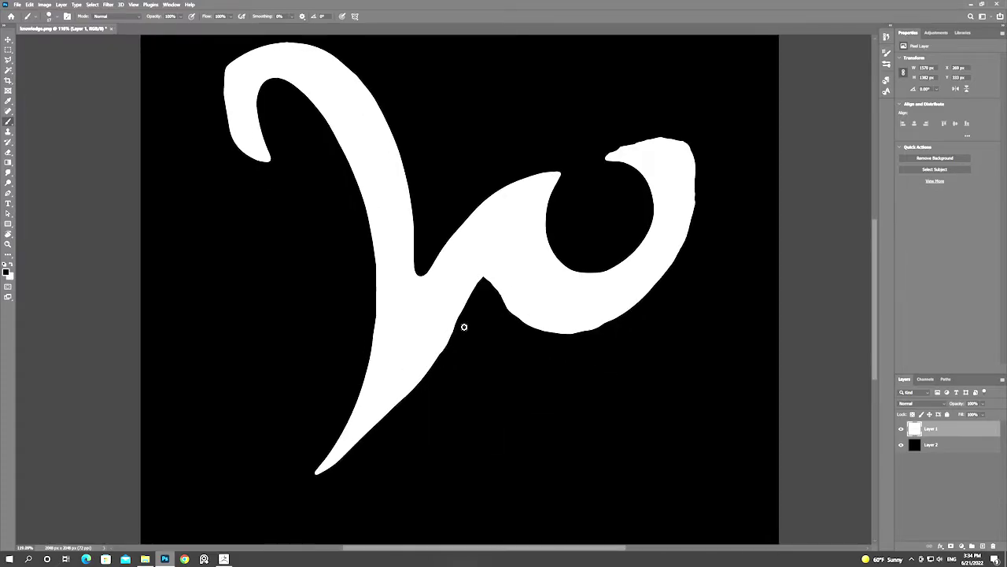
pyautogui.scroll(2, 441, 362)
pyautogui.scroll(-3, 488, 216)
pyautogui.scroll(2, 477, 222)
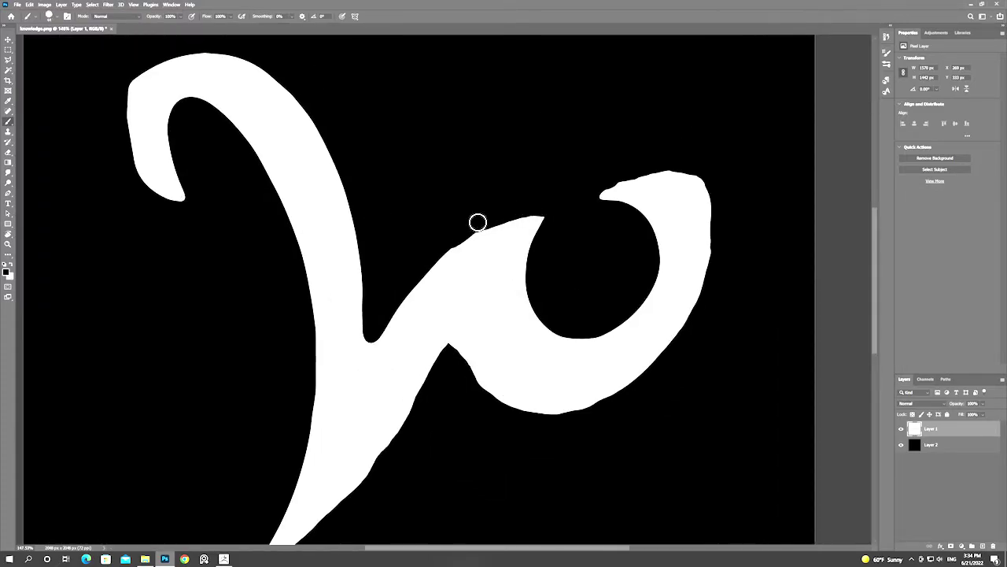
# Step: Trim rough edges on the diagonal stroke, upper stroke and left hook with black
pyautogui.moveTo(420, 277); pyautogui.dragTo(385, 329)
pyautogui.press('x')
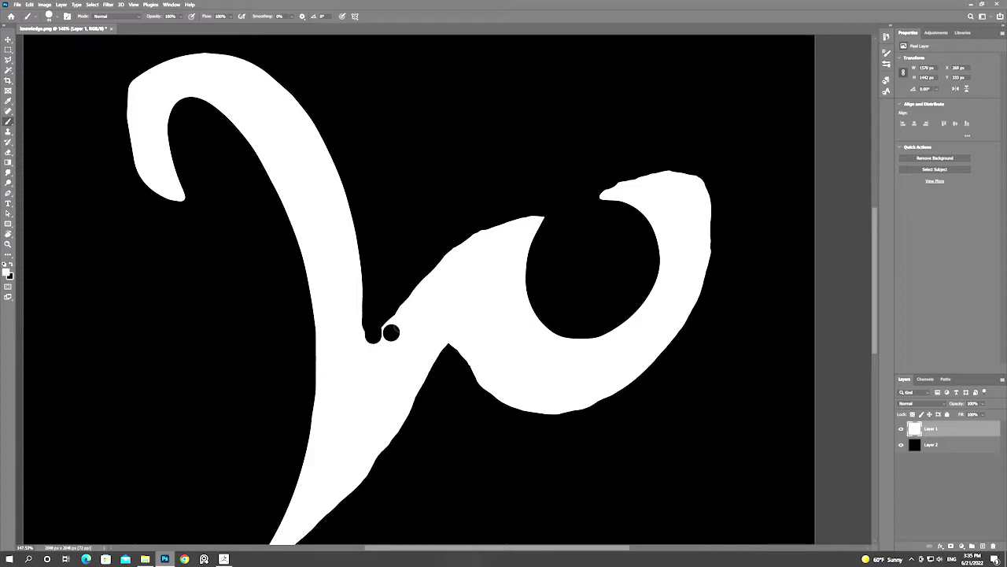
pyautogui.scroll(-2, 387, 331)
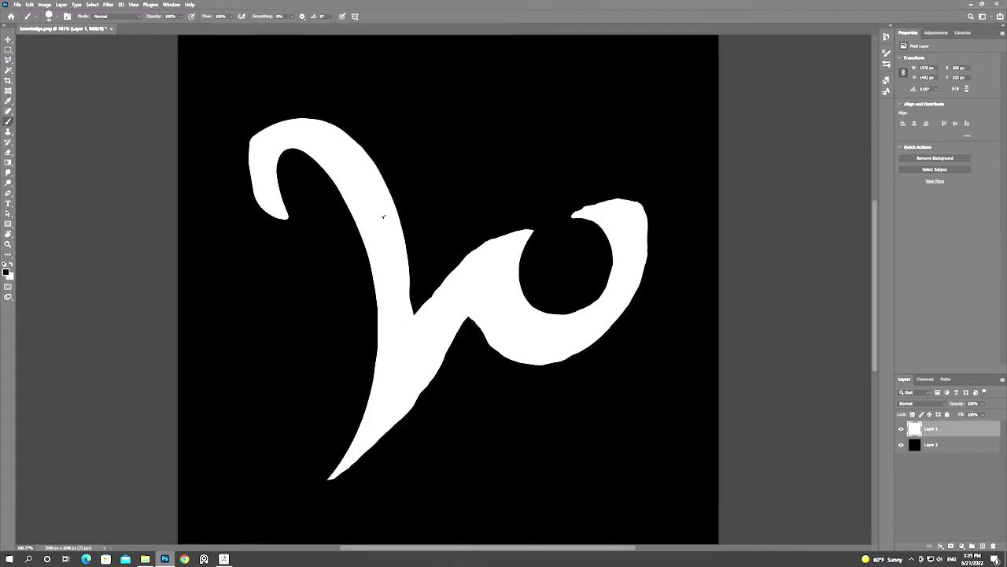
pyautogui.press('x')
pyautogui.moveTo(407, 226)
pyautogui.mouseDown()
pyautogui.moveTo(369, 145)
pyautogui.moveTo(265, 213)
pyautogui.mouseUp()
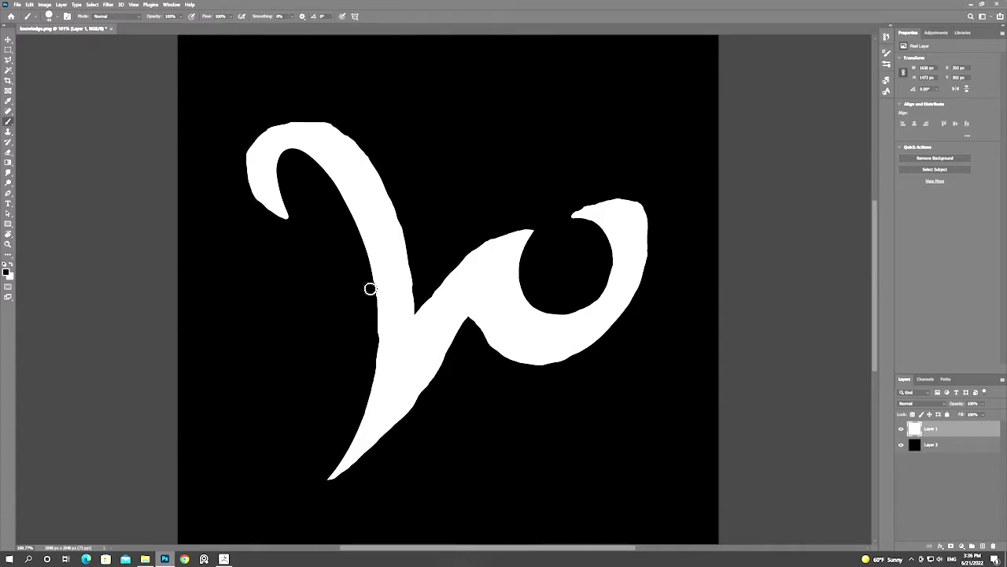
pyautogui.scroll(1, 370, 289)
pyautogui.moveTo(284, 189); pyautogui.dragTo(288, 236)
pyautogui.hotkey('ctrl', '-')
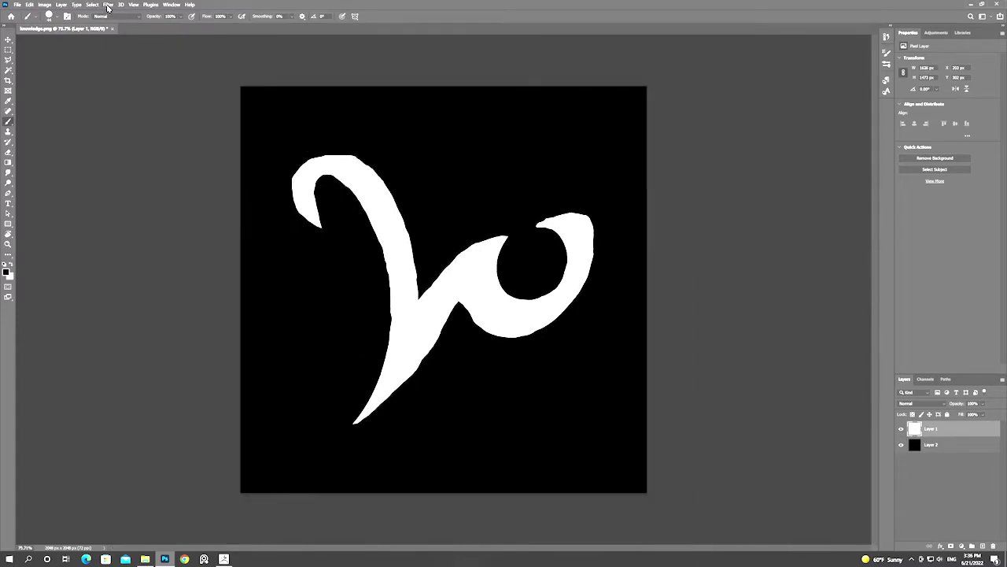
# Step: Soften the rune with a Box Blur at a raised radius, then merge the layers
pyautogui.click(108, 6)
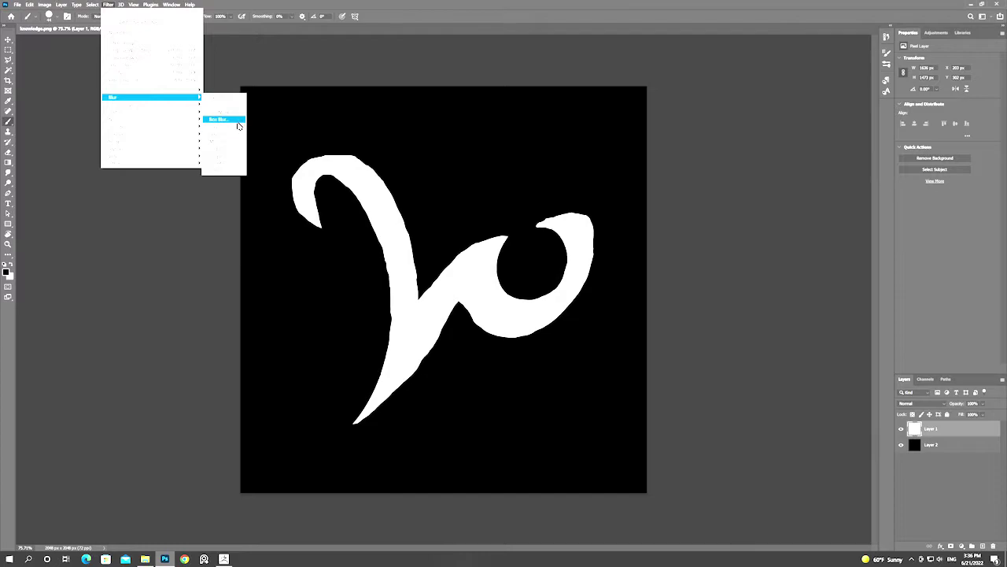
pyautogui.click(239, 126)
pyautogui.moveTo(831, 211); pyautogui.dragTo(846, 213)
pyautogui.click(913, 105)
pyautogui.hotkey('ctrl', 'e')
# Step: Add a Levels adjustment with white input 41 and merge it into the rune layer
pyautogui.click(971, 549)
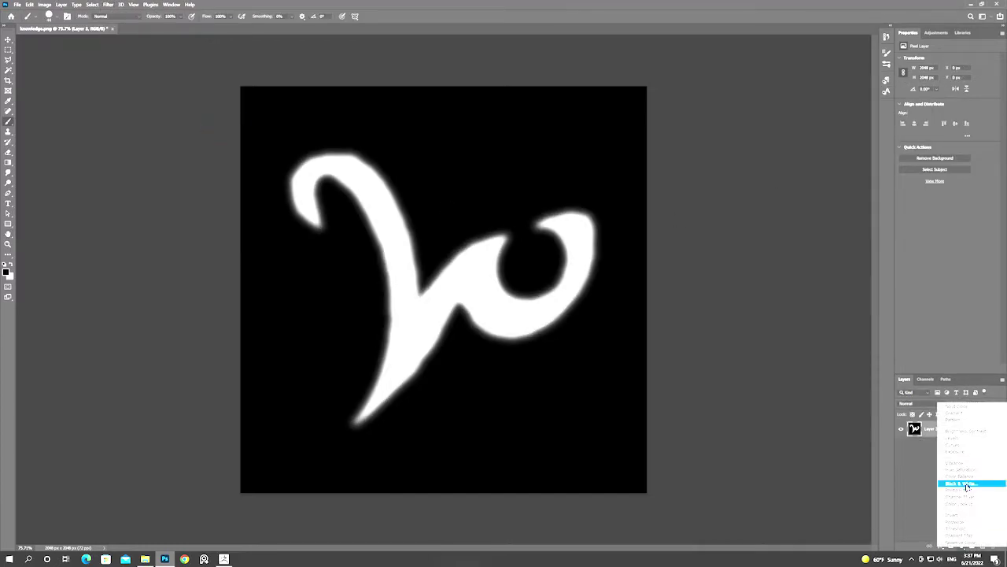
pyautogui.click(948, 372)
pyautogui.click(971, 545)
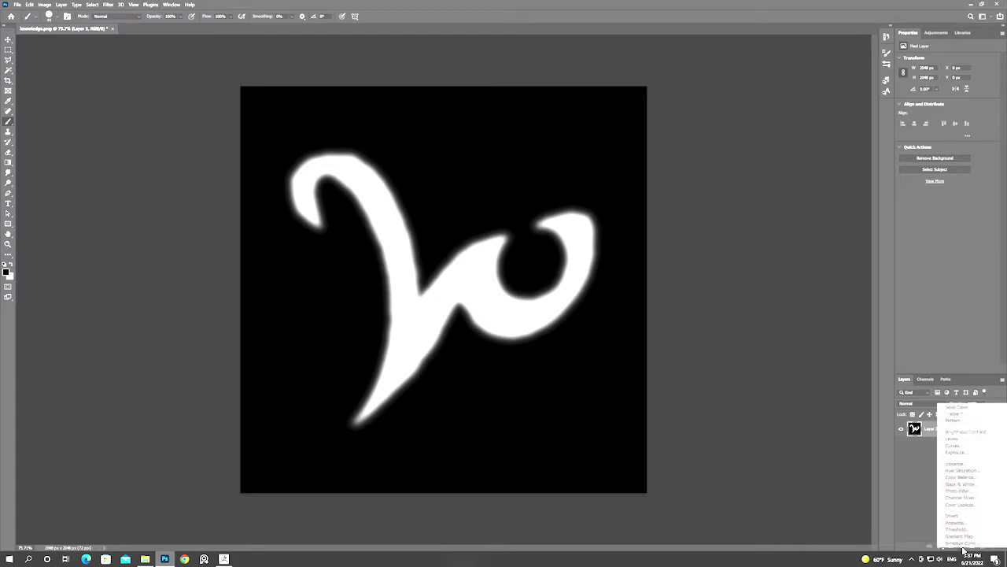
pyautogui.click(956, 451)
pyautogui.moveTo(995, 116); pyautogui.dragTo(939, 117)
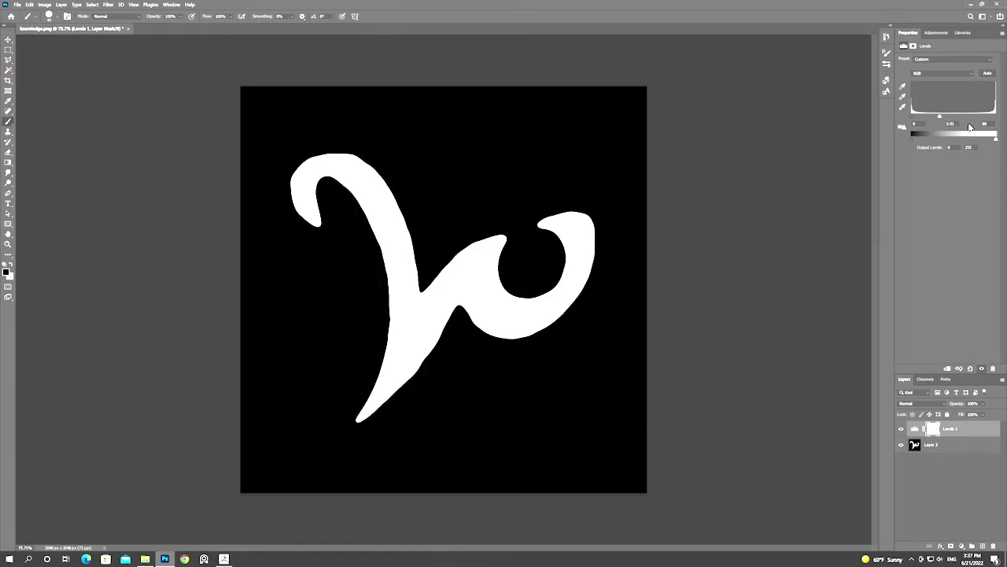
pyautogui.moveTo(945, 118)
pyautogui.mouseDown()
pyautogui.moveTo(926, 120)
pyautogui.moveTo(935, 123)
pyautogui.mouseUp()
pyautogui.hotkey('ctrl', 'e')
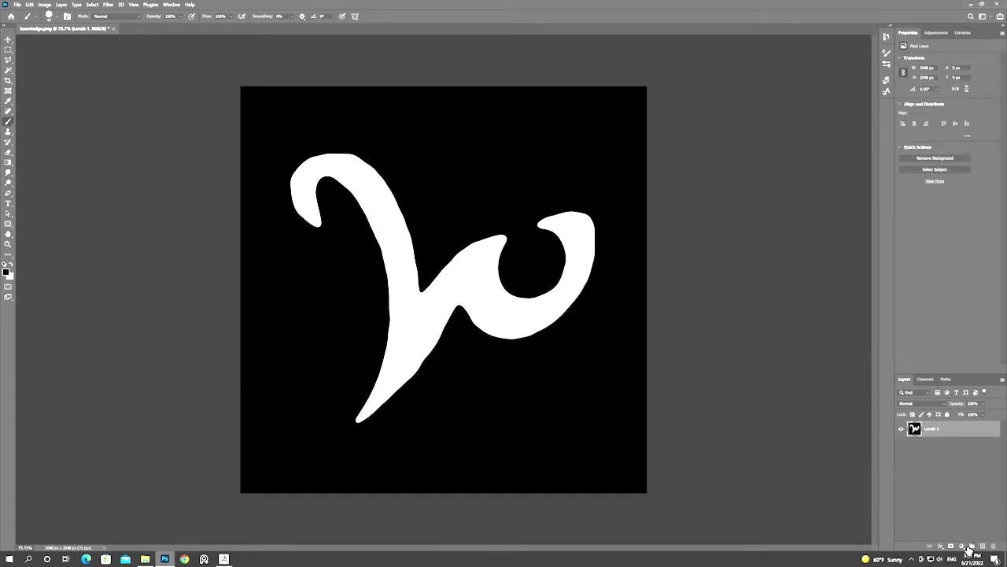
# Step: Magic Wand-select the white rune and copy it onto a new Layer 1
pyautogui.click(9, 70)
pyautogui.click(461, 337)
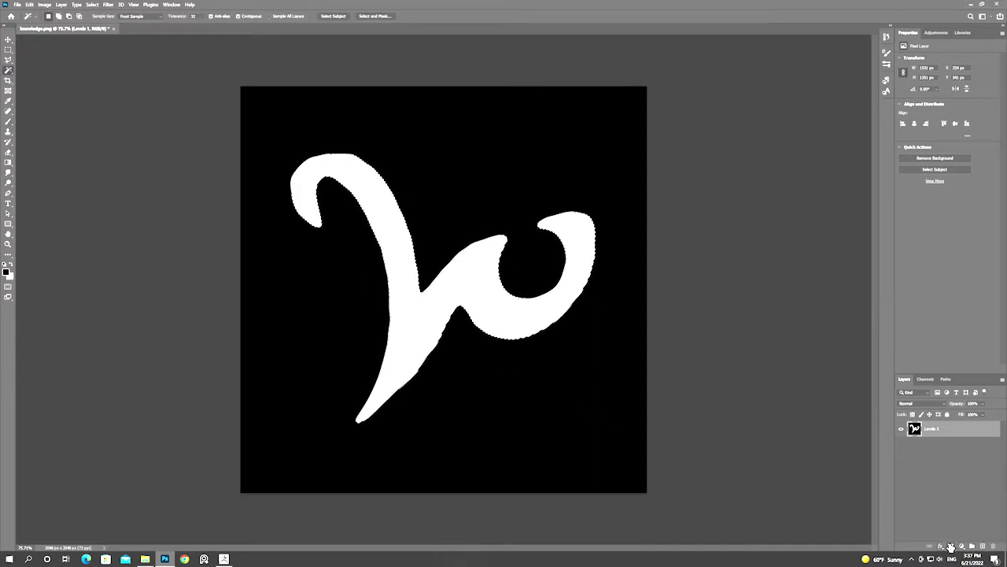
pyautogui.hotkey('ctrl', 'j')
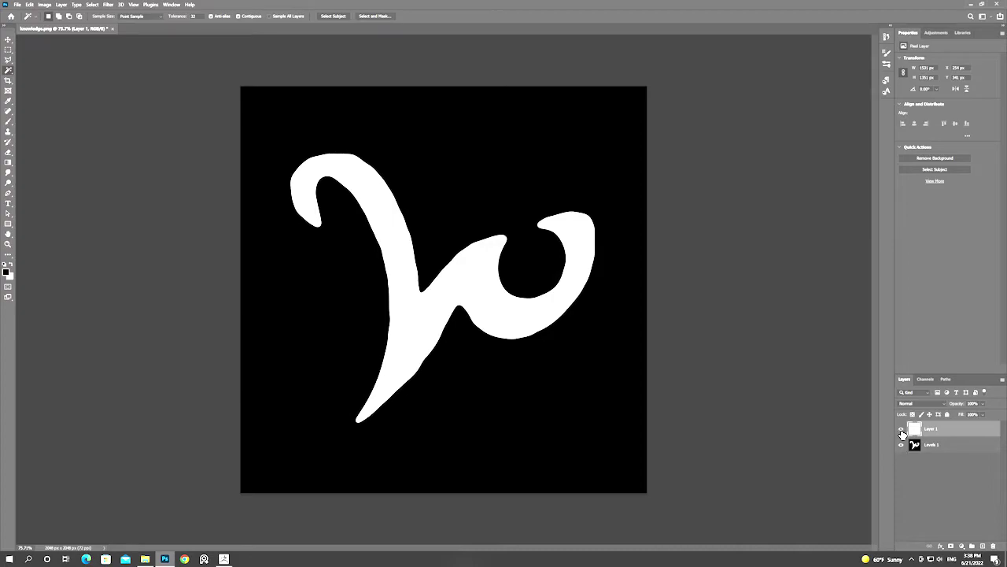
# Step: Fill the Levels 1 layer with solid black, then reselect Layer 1
pyautogui.click(905, 445)
pyautogui.hotkey('ctrl', 'BackSpace')
pyautogui.hotkey('alt', 'BackSpace')
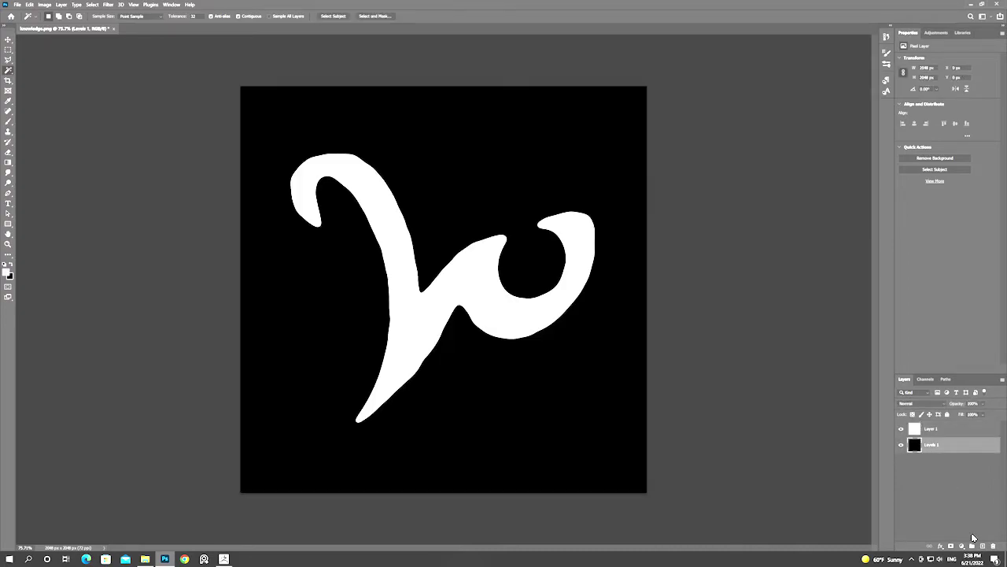
pyautogui.click(946, 431)
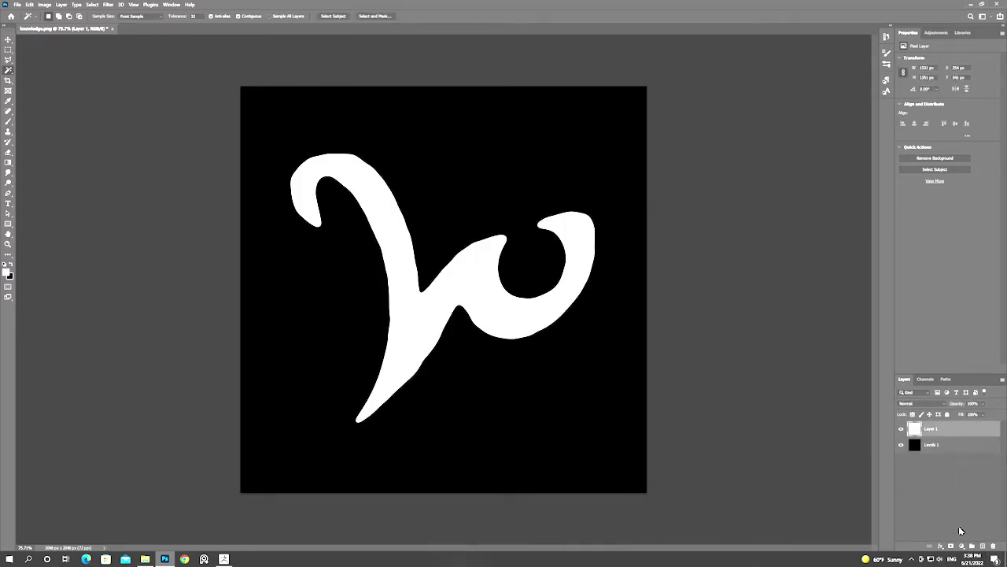
pyautogui.click(942, 547)
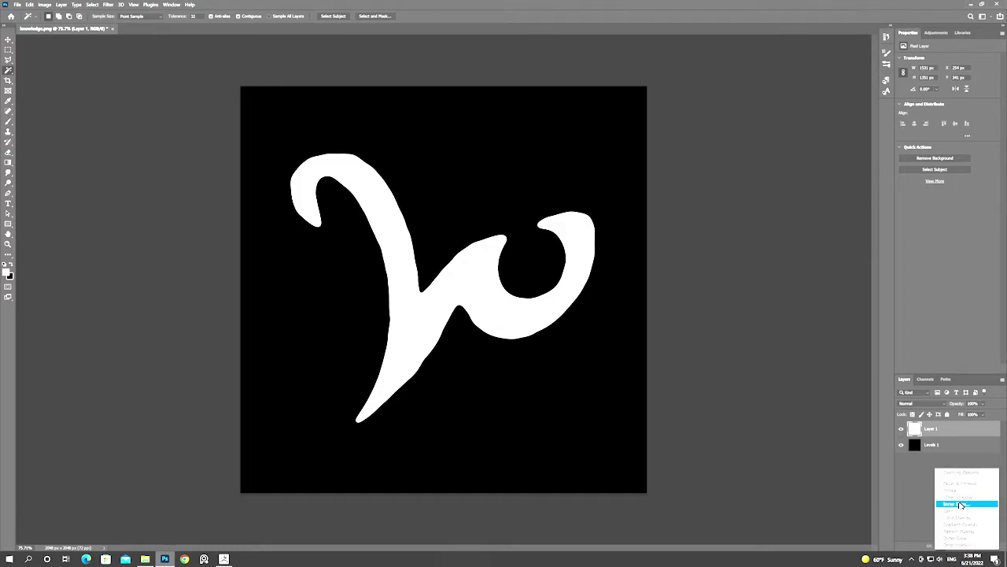
# Step: Add a black Inner Glow to Layer 1 coming from the edges, with Choke 0
pyautogui.click(960, 504)
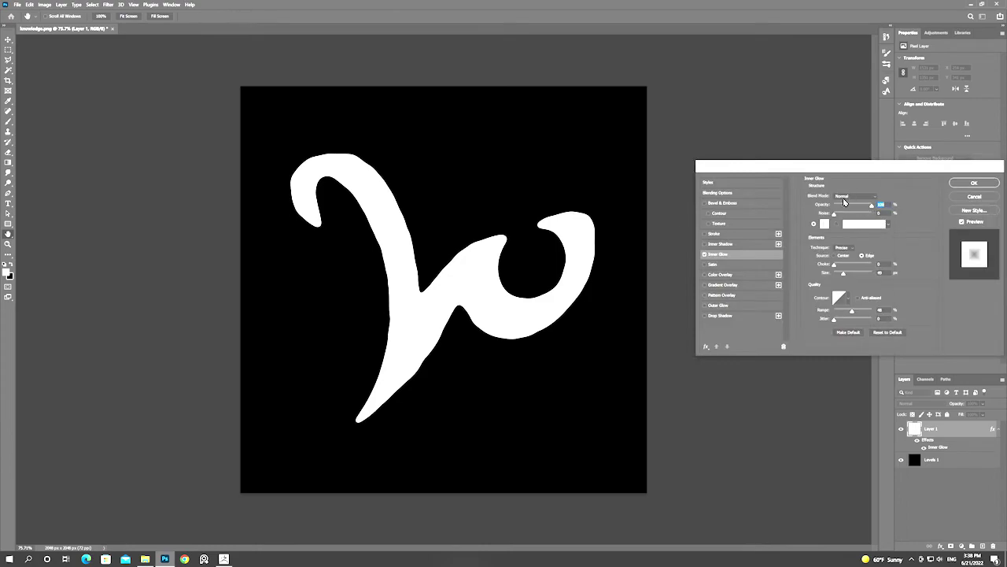
pyautogui.click(824, 226)
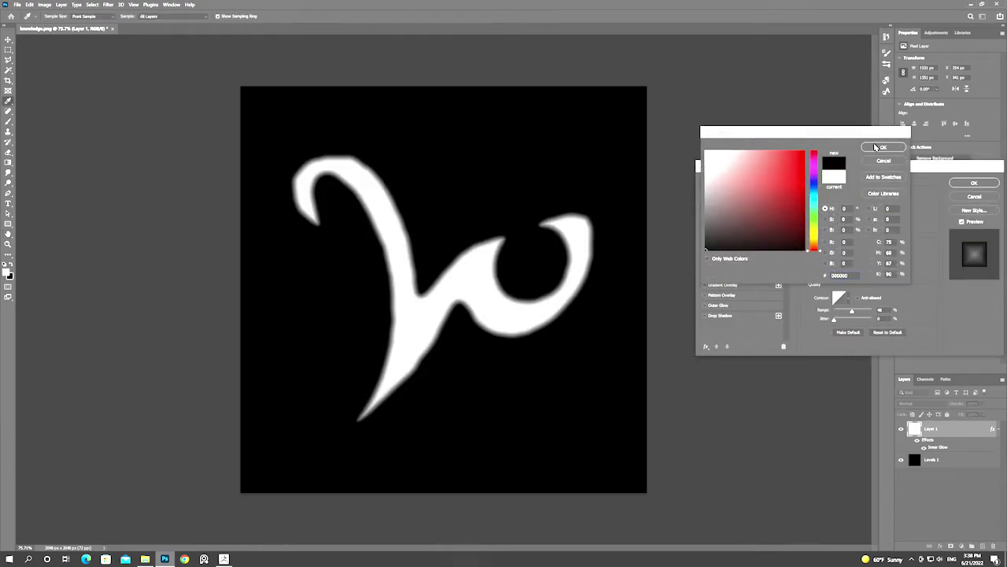
pyautogui.click(877, 147)
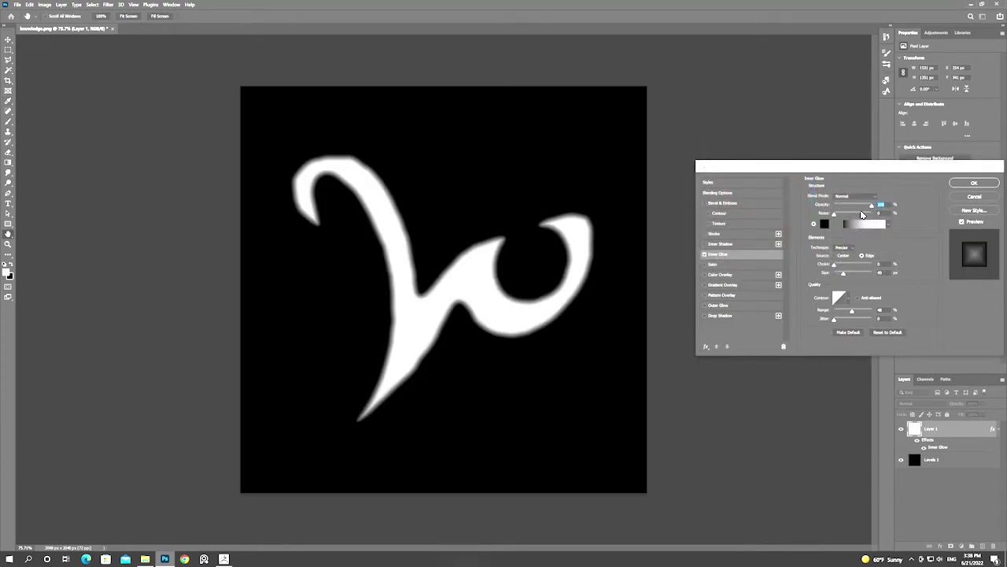
pyautogui.click(848, 260)
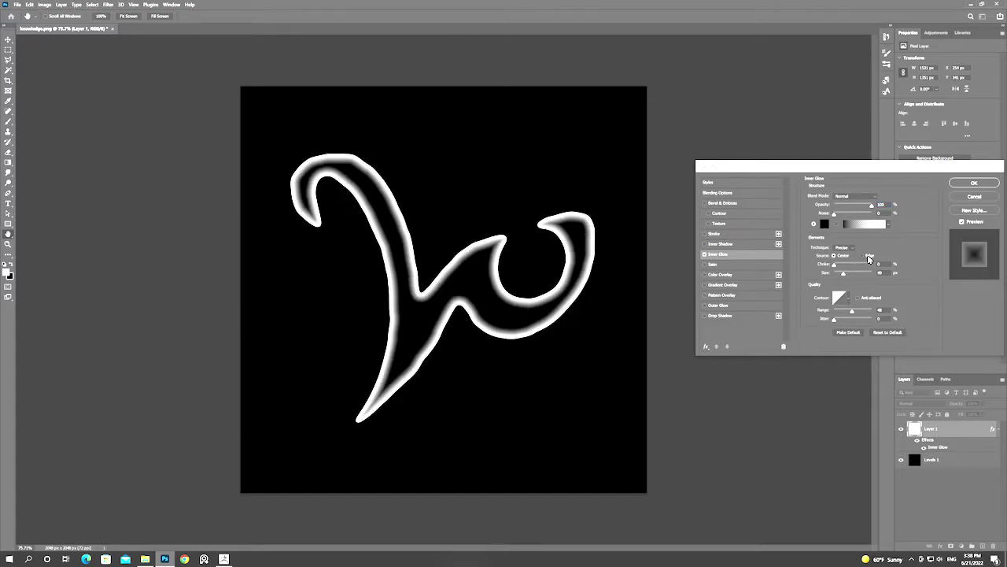
pyautogui.click(862, 255)
pyautogui.moveTo(834, 265)
pyautogui.mouseDown()
pyautogui.moveTo(863, 274)
pyautogui.moveTo(837, 268)
pyautogui.mouseUp()
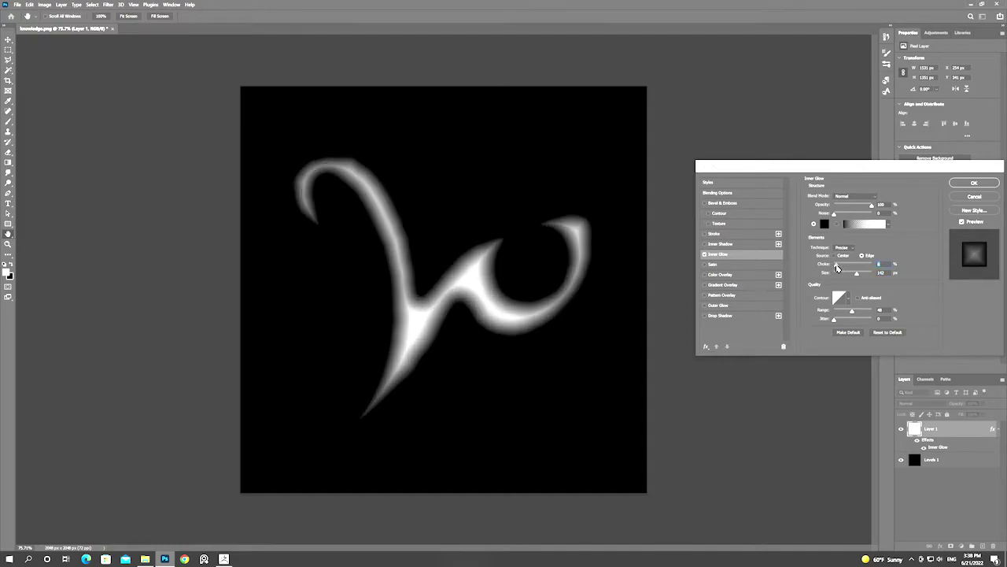
pyautogui.moveTo(836, 267); pyautogui.dragTo(837, 269)
# Step: Tune the Inner Glow's opacity and range for a soft falloff, then apply it
pyautogui.click(856, 206)
pyautogui.moveTo(859, 206); pyautogui.dragTo(871, 206)
pyautogui.moveTo(853, 310); pyautogui.dragTo(854, 314)
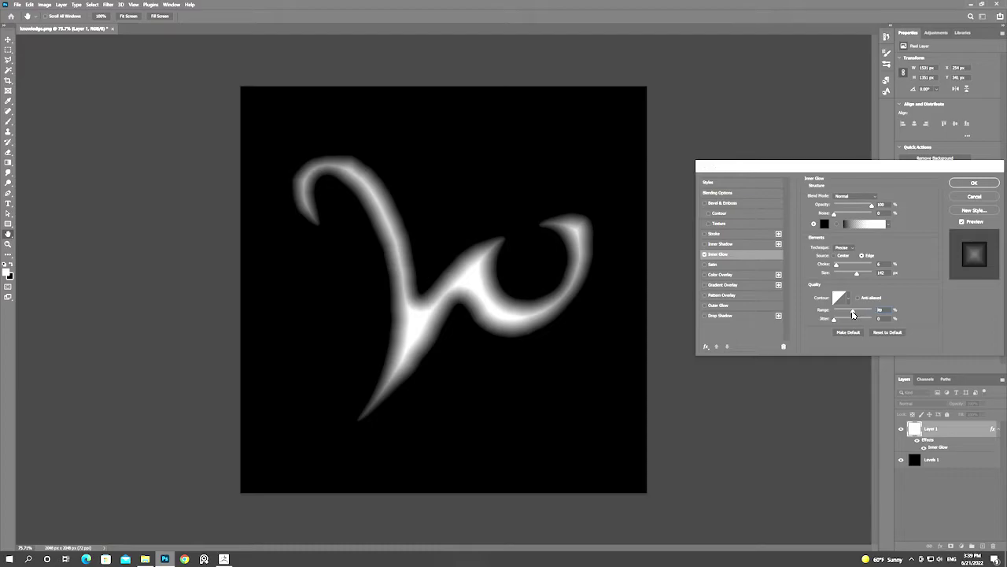
pyautogui.moveTo(853, 314); pyautogui.dragTo(852, 314)
pyautogui.click(976, 185)
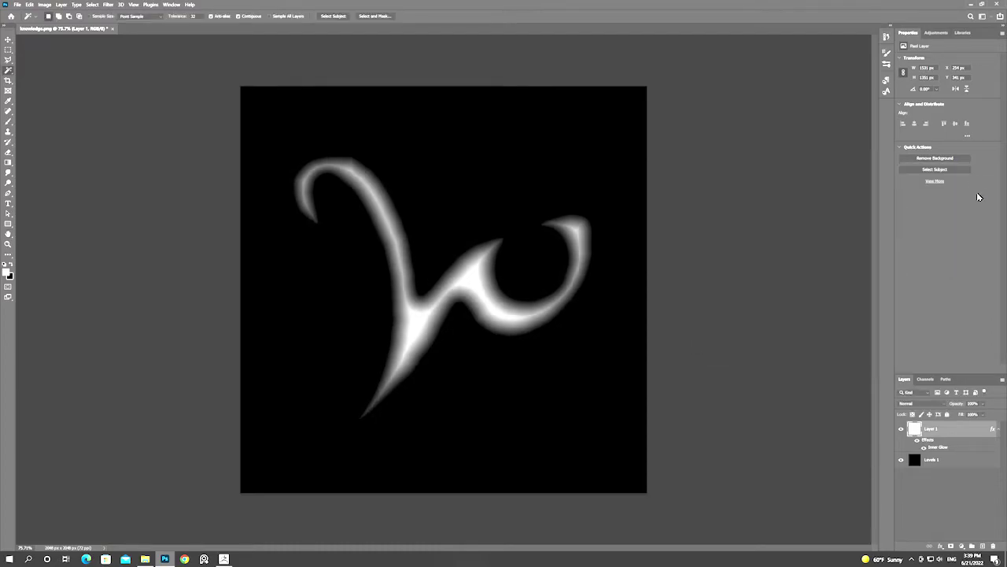
# Step: Merge Layer 1 with the black layer and save it as JPEG '1' on the Desktop
pyautogui.keyDown('shift'); pyautogui.click(937, 460); pyautogui.keyUp('shift')
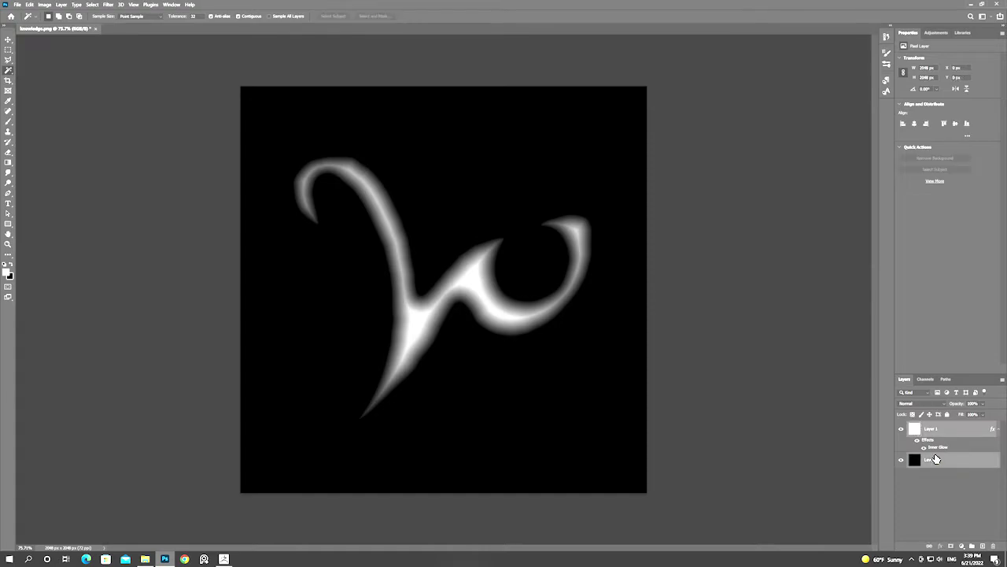
pyautogui.hotkey('ctrl', 'e')
pyautogui.click(17, 5)
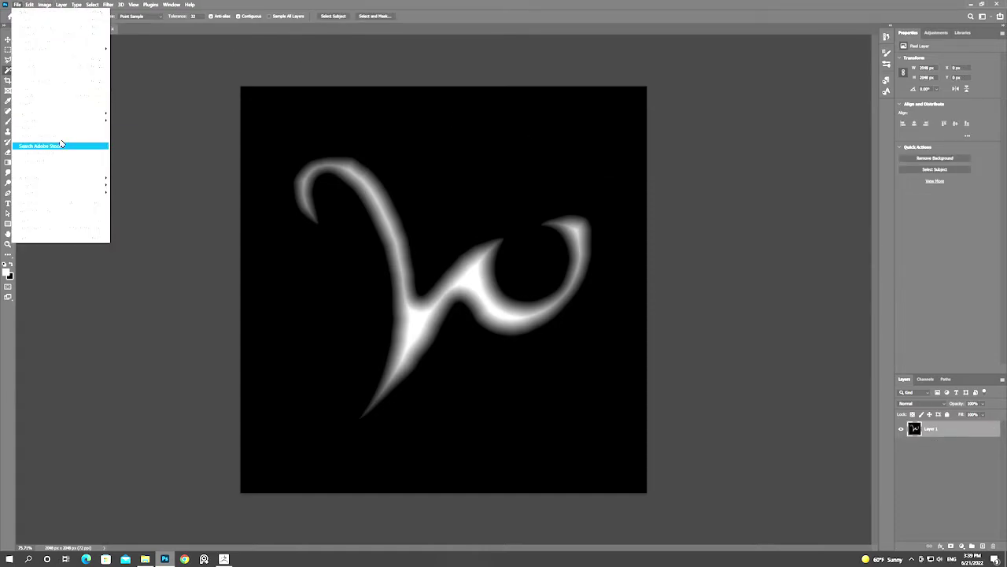
pyautogui.click(47, 99)
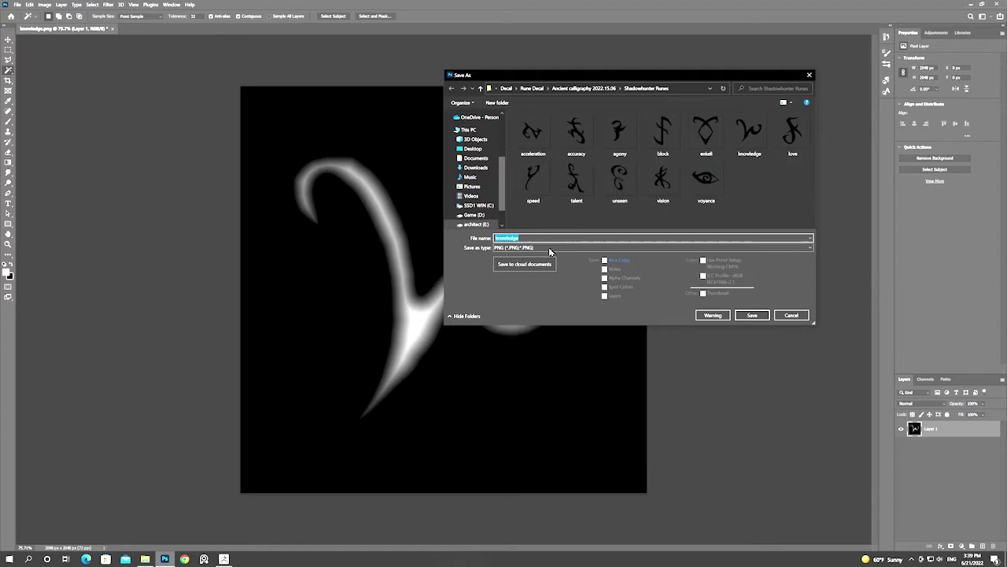
pyautogui.click(551, 247)
pyautogui.click(550, 312)
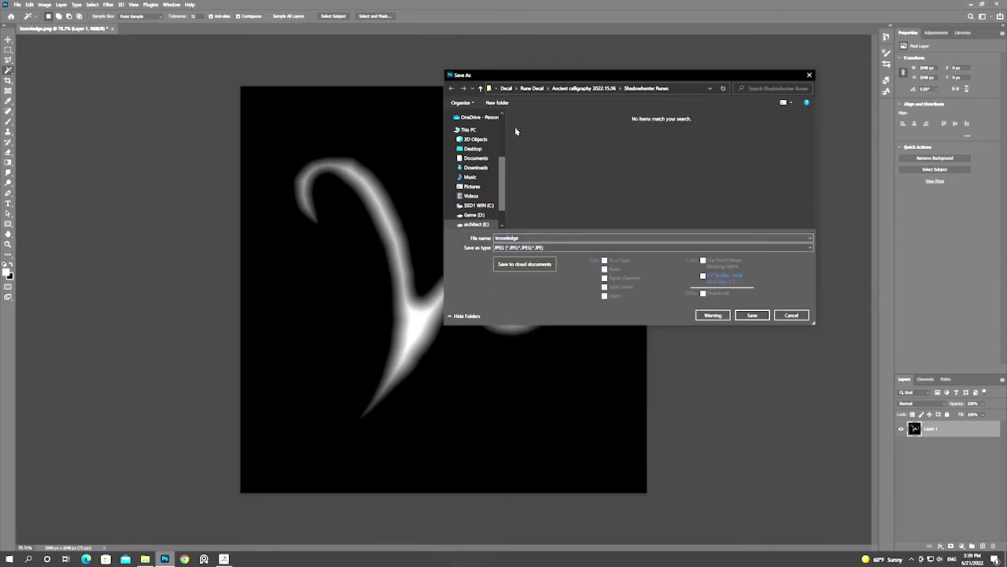
pyautogui.click(472, 148)
pyautogui.doubleClick(620, 238)
pyautogui.write('1')
pyautogui.click(752, 315)
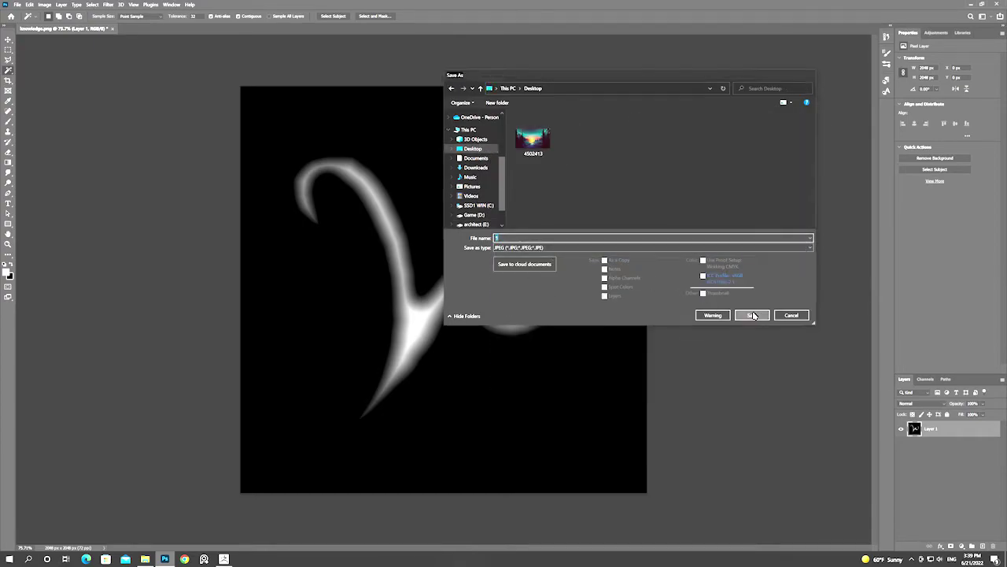
pyautogui.click(317, 73)
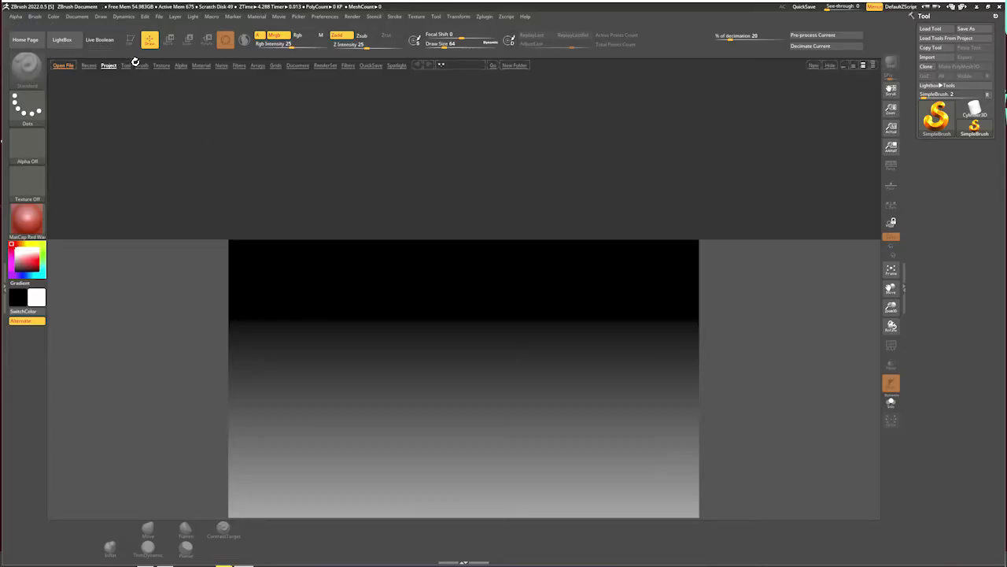
# Step: Load Brush3DTemplate.ZPR from LightBox's Project > Misc folder and confirm opening it
pyautogui.click(139, 65)
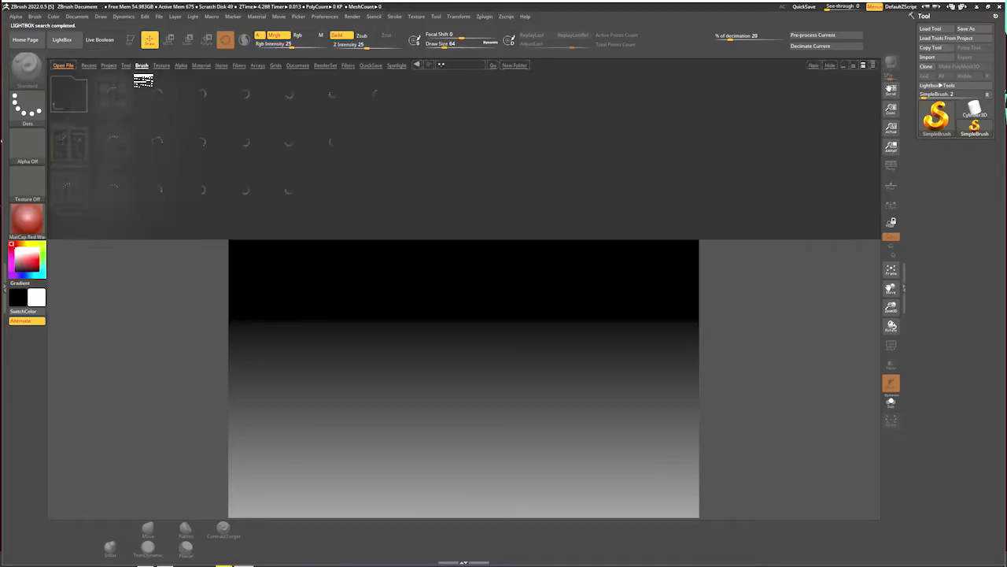
pyautogui.click(109, 65)
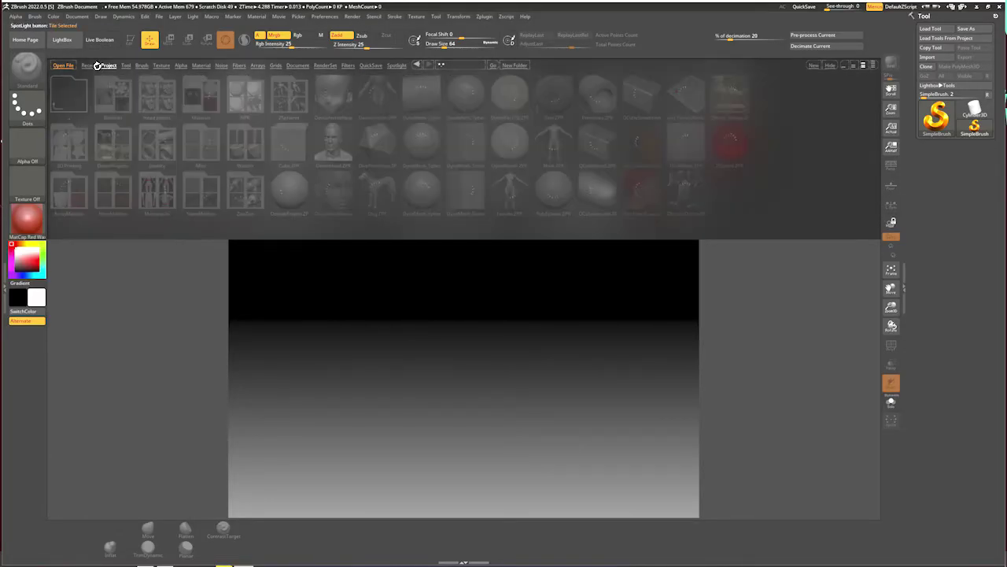
pyautogui.click(200, 142)
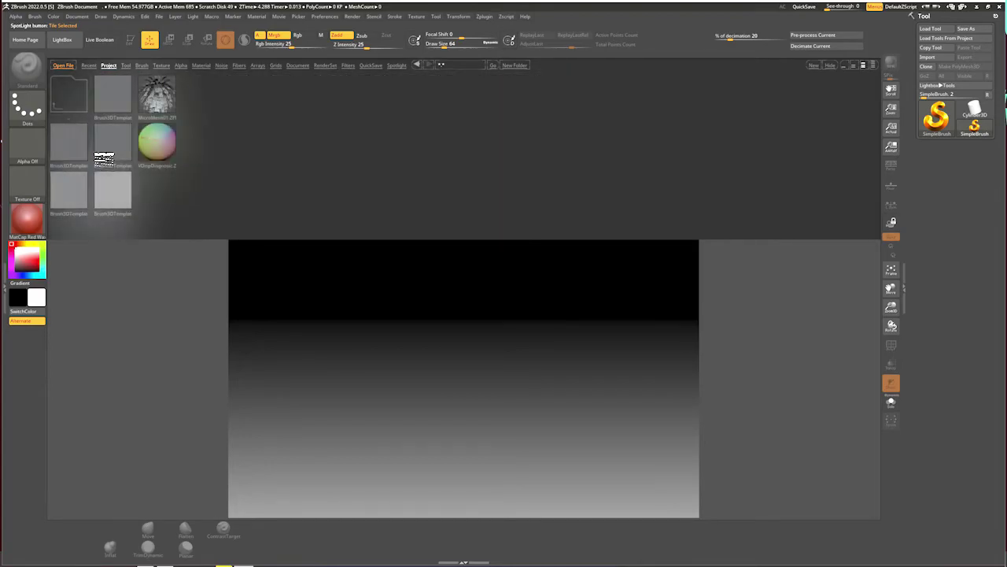
pyautogui.doubleClick(69, 141)
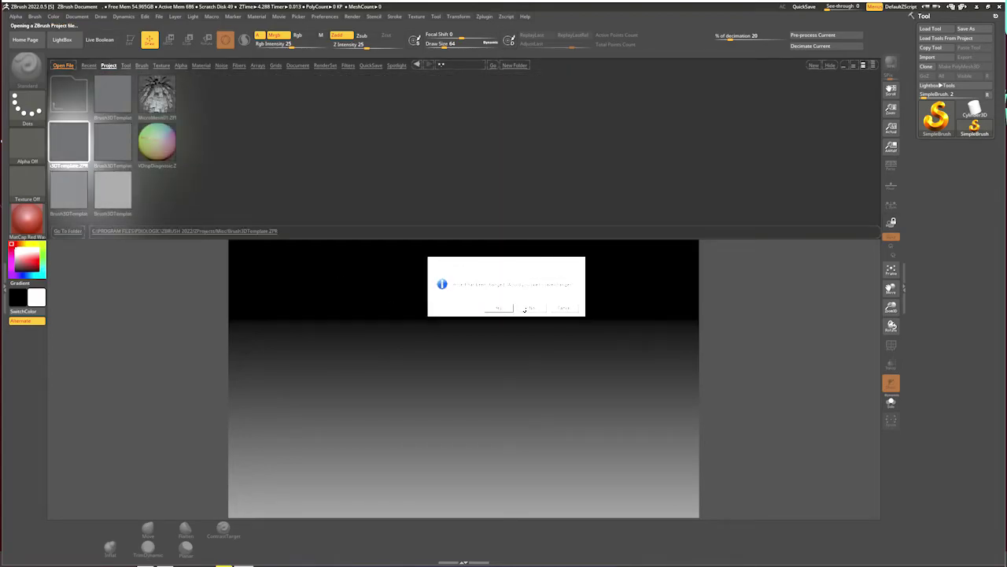
pyautogui.click(524, 308)
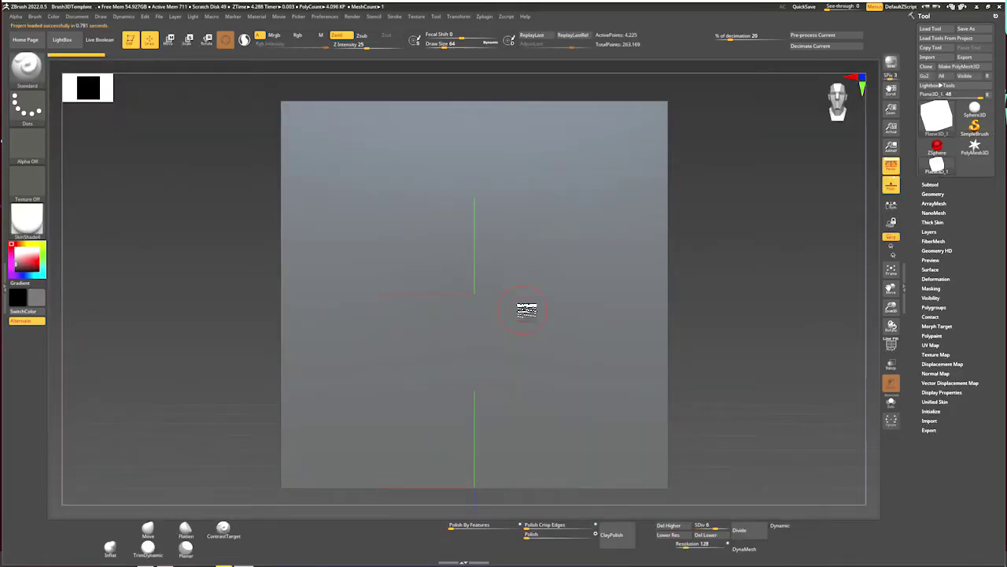
pyautogui.click(35, 17)
pyautogui.click(54, 17)
pyautogui.click(77, 17)
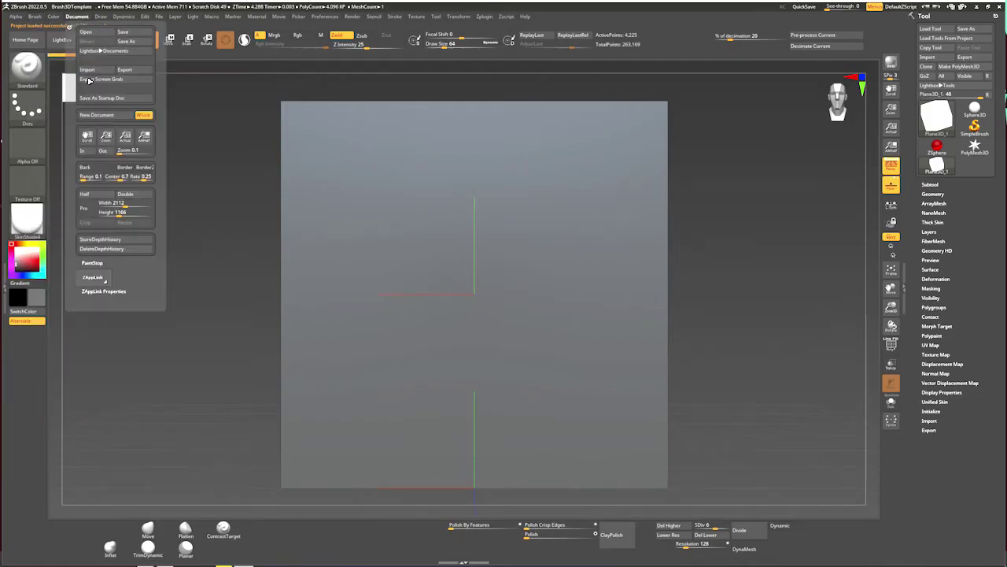
# Step: Resize the ZBrush document to 2048 × 2048 pixels and confirm the resize
pyautogui.click(122, 203)
pyautogui.write('2048')
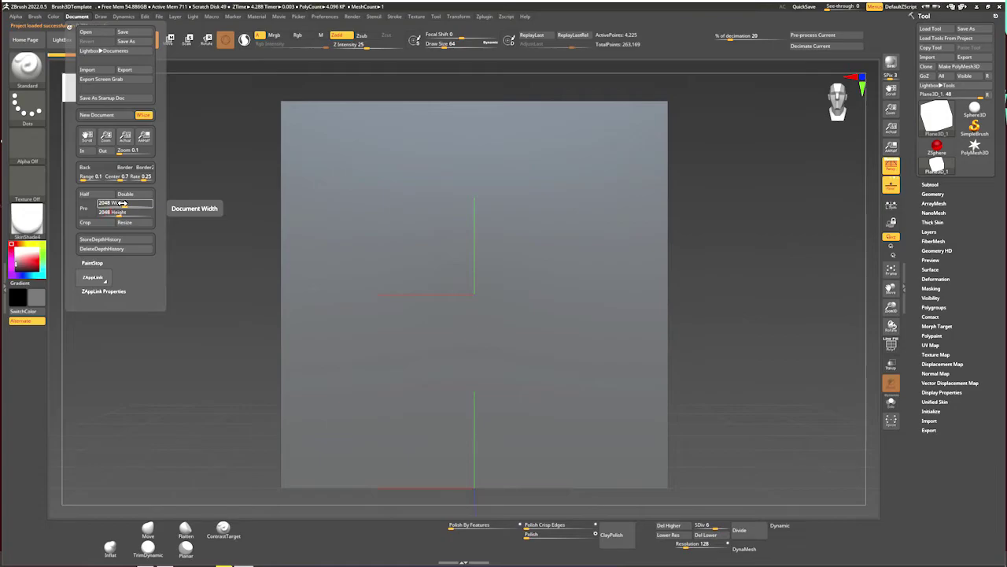
pyautogui.press('Return')
pyautogui.click(124, 222)
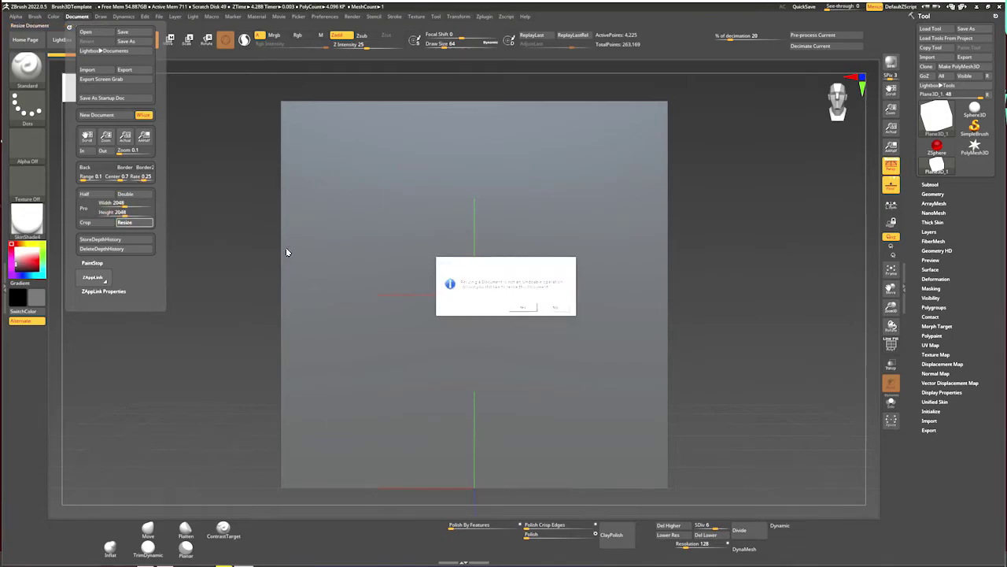
pyautogui.click(522, 309)
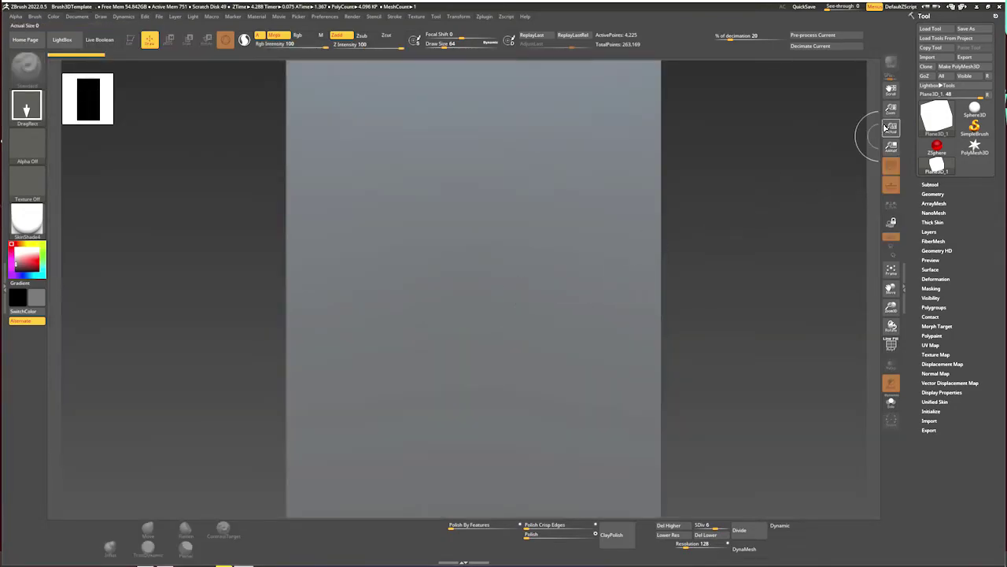
# Step: Clear the canvas layer, draw a new plane and switch it to Edit mode
pyautogui.moveTo(890, 116); pyautogui.dragTo(726, 192)
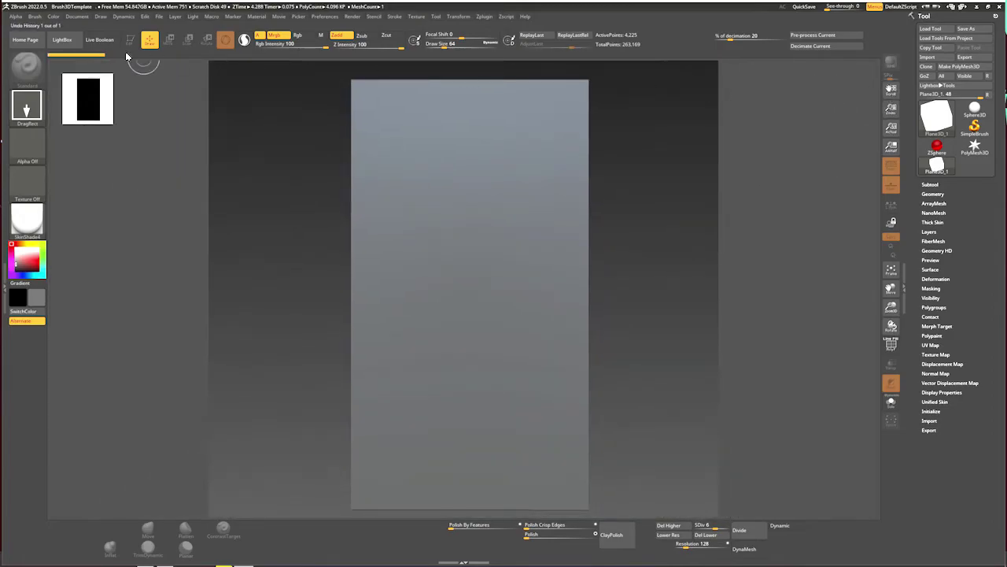
pyautogui.click(174, 16)
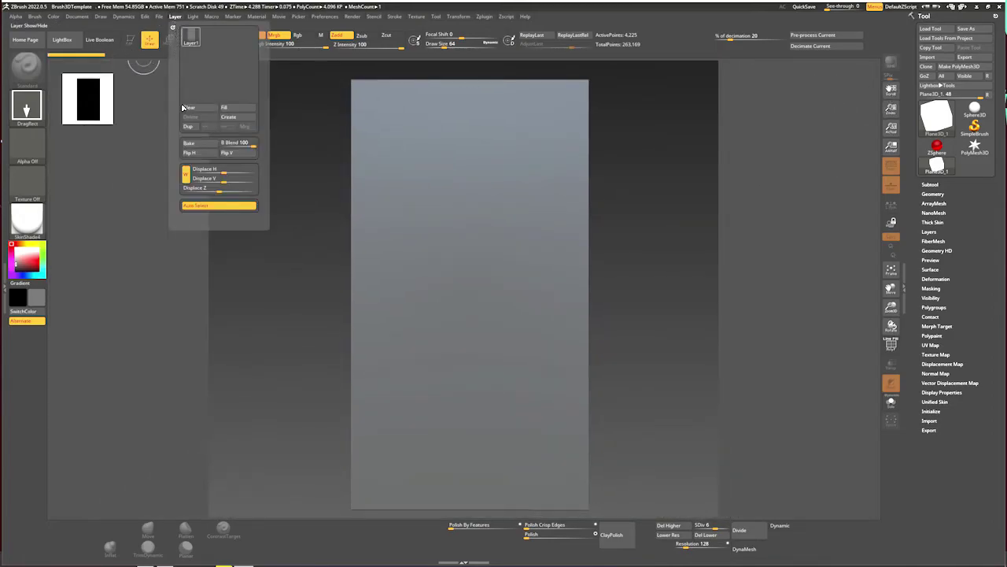
pyautogui.click(189, 107)
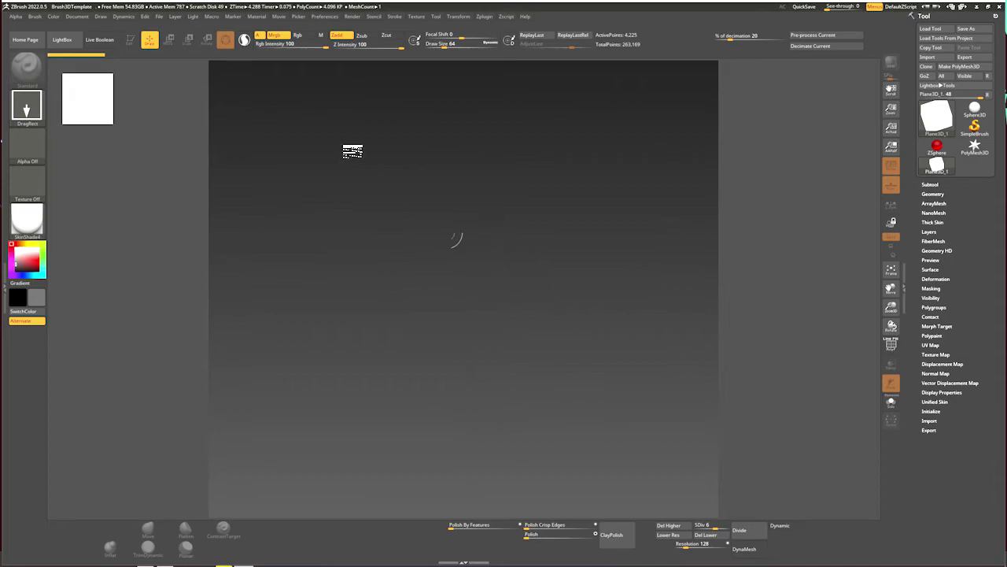
pyautogui.moveTo(539, 286); pyautogui.dragTo(546, 385)
pyautogui.press('t')
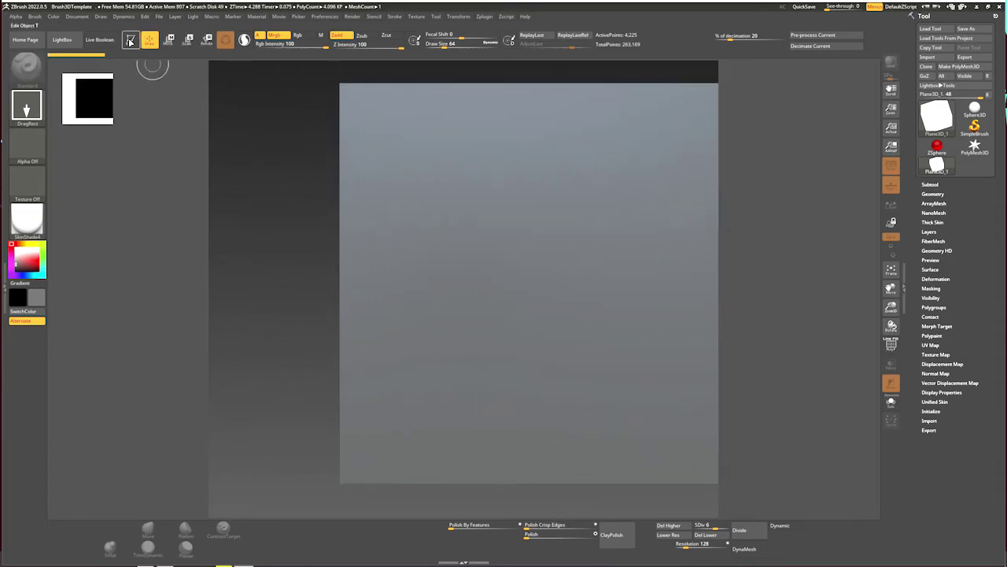
pyautogui.press('f')
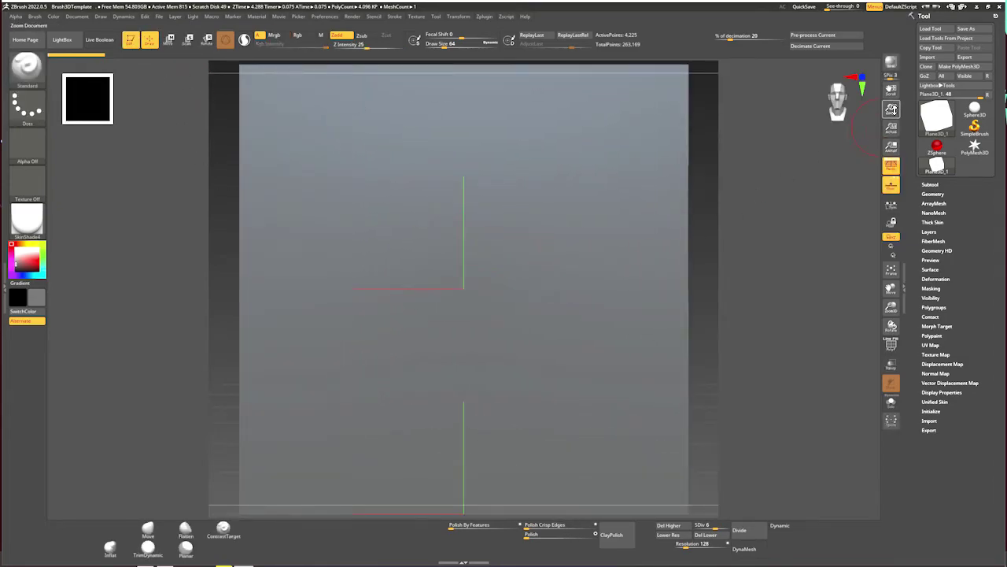
# Step: Turn off perspective and the floor grid, then frame the plane to fill the view
pyautogui.moveTo(891, 109); pyautogui.dragTo(893, 87)
pyautogui.click(891, 165)
pyautogui.click(891, 185)
pyautogui.press('f')
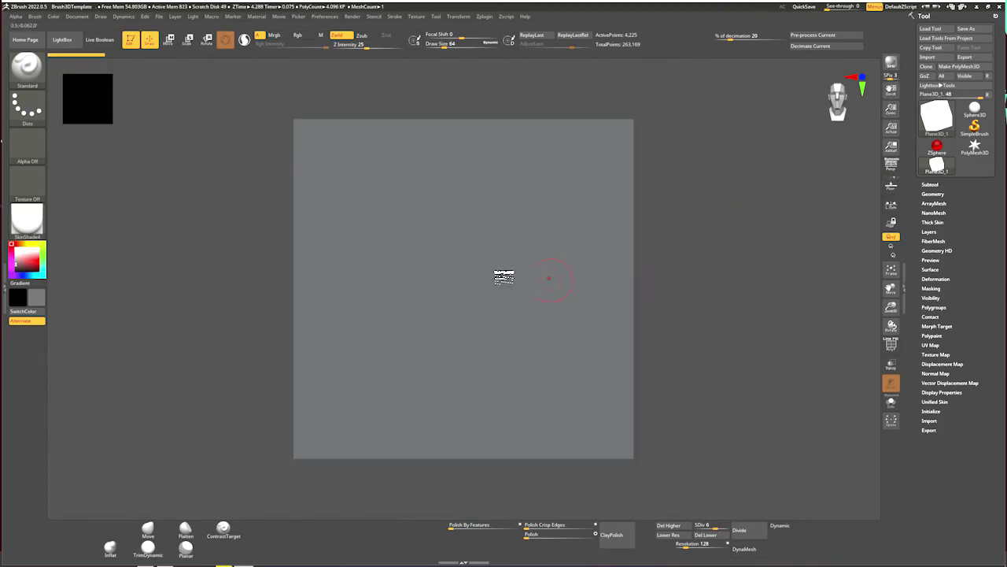
# Step: Set dark grey and white colours and give the plane the MatCap Gray material
pyautogui.click(24, 256)
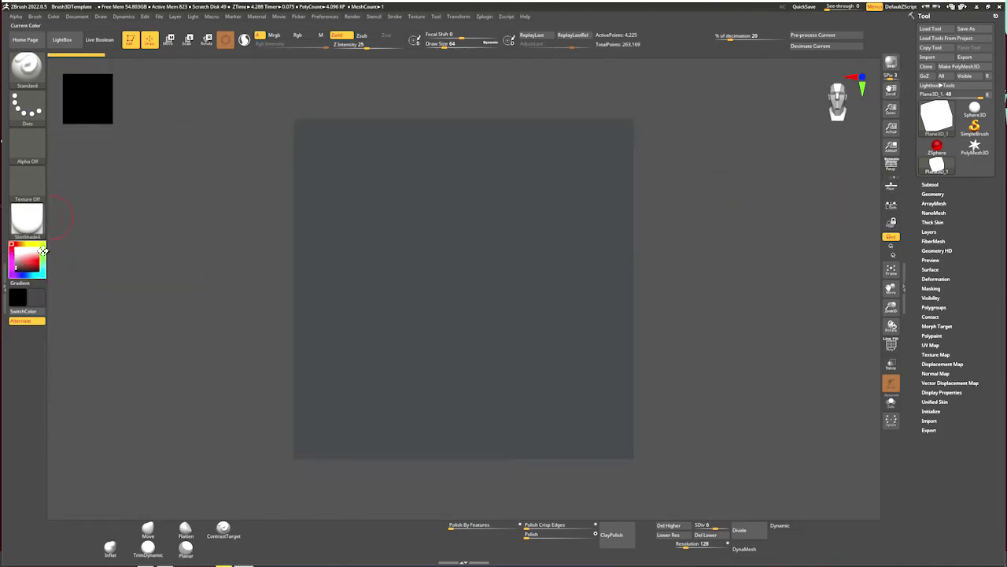
pyautogui.click(12, 246)
pyautogui.click(27, 219)
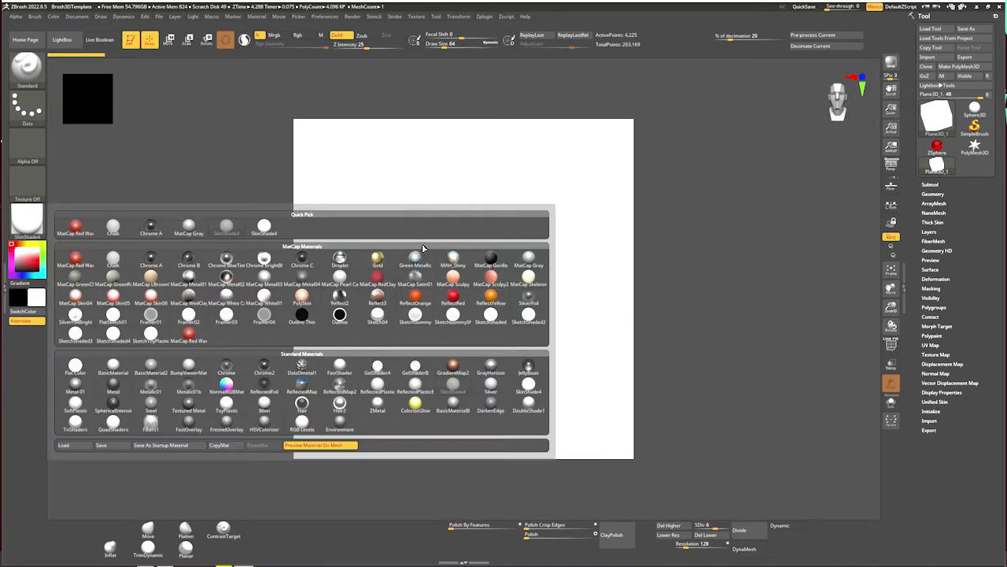
pyautogui.click(35, 221)
pyautogui.click(528, 260)
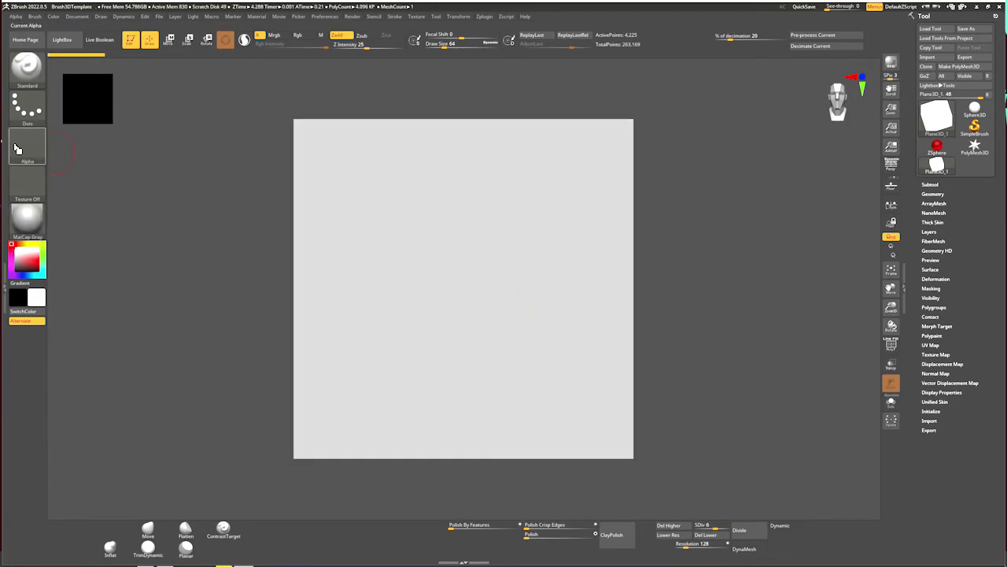
# Step: Import the rune JPEG '1' as the alpha and set the stroke to DragRect
pyautogui.click(27, 146)
pyautogui.click(66, 299)
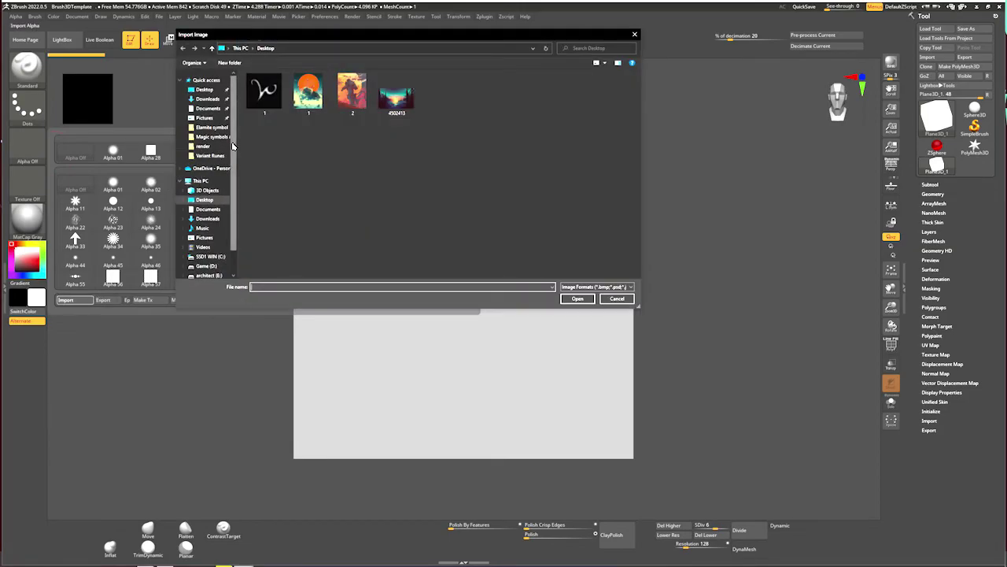
pyautogui.doubleClick(264, 91)
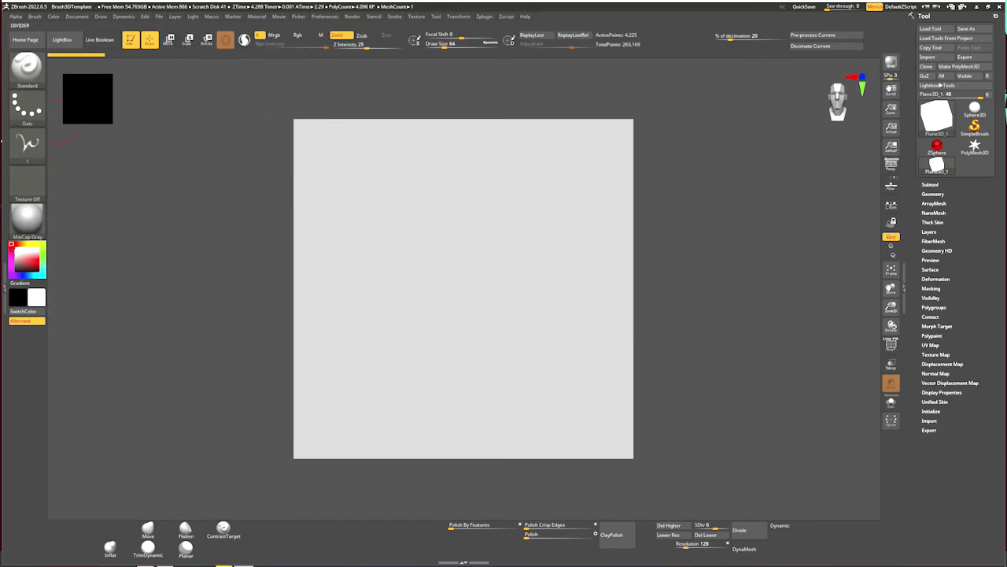
pyautogui.click(26, 106)
pyautogui.click(112, 107)
# Step: Set Focal Shift to -100 and stamp the rune upright across the plane's middle
pyautogui.moveTo(446, 35); pyautogui.dragTo(432, 35)
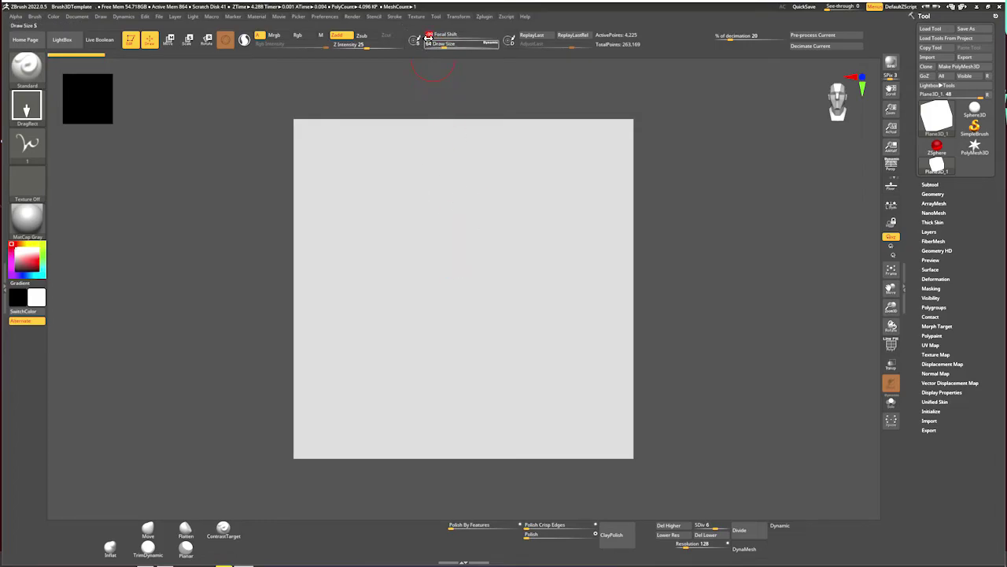
pyautogui.moveTo(427, 34); pyautogui.dragTo(417, 35)
pyautogui.moveTo(470, 293); pyautogui.dragTo(481, 422)
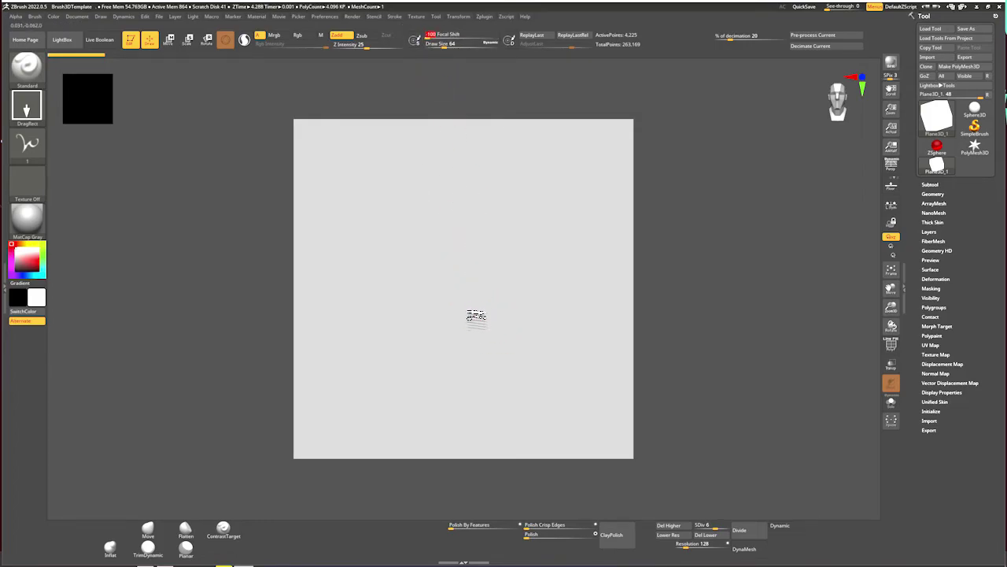
pyautogui.hotkey('ctrl', 'z')
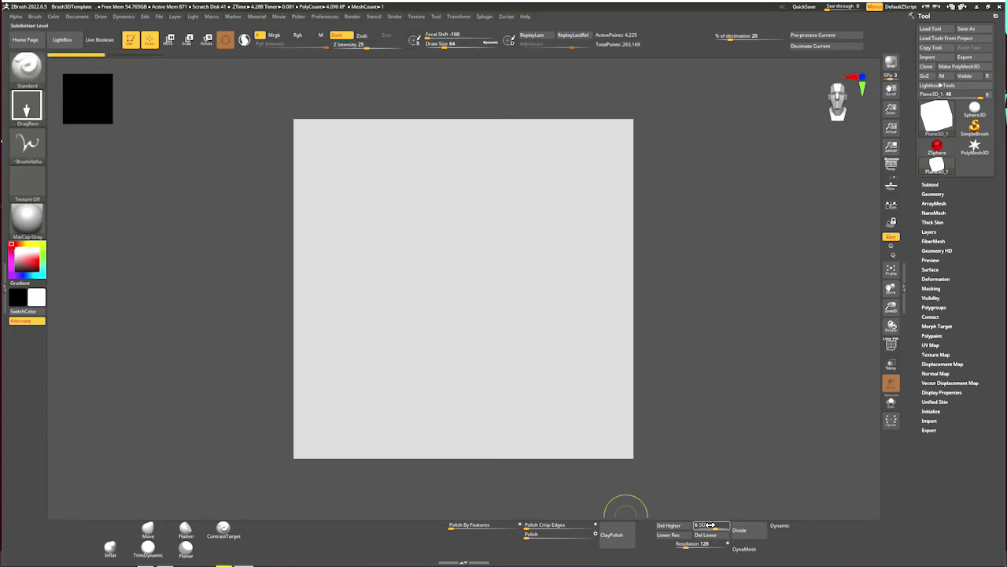
pyautogui.moveTo(473, 270); pyautogui.dragTo(512, 5)
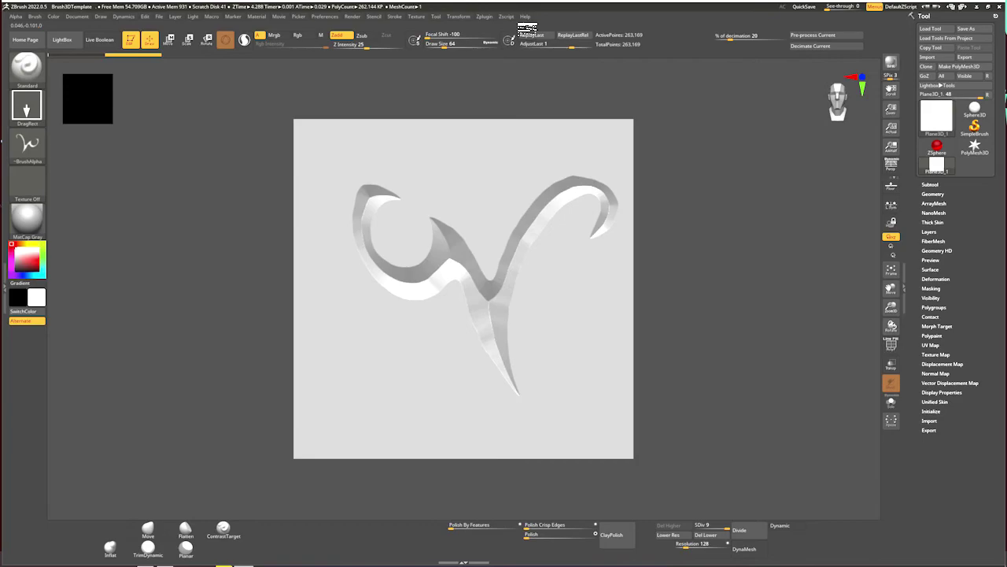
pyautogui.hotkey('ctrl', 'z')
pyautogui.moveTo(463, 270)
pyautogui.mouseDown()
pyautogui.moveTo(417, 5)
pyautogui.moveTo(398, 41)
pyautogui.moveTo(410, 27)
pyautogui.mouseUp()
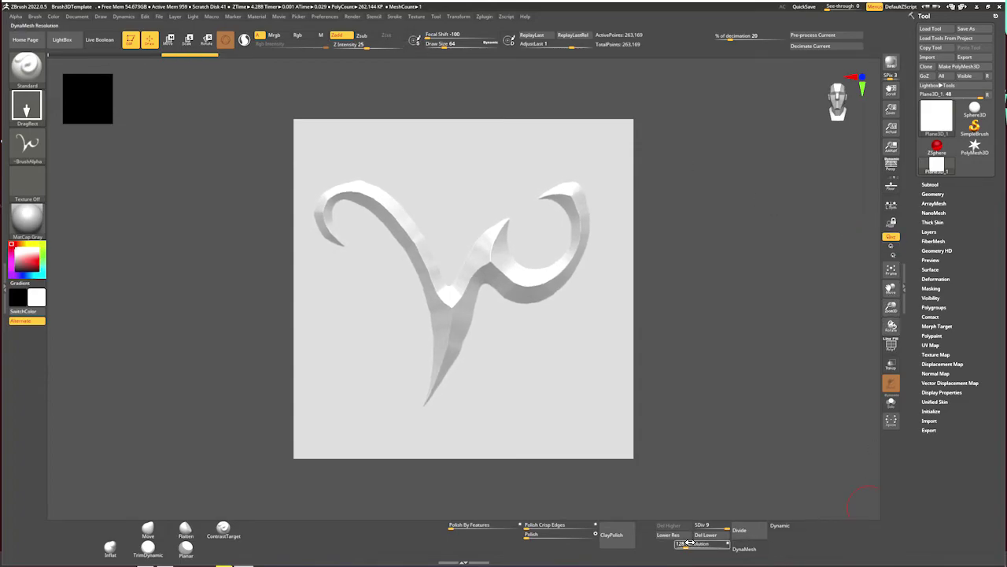
pyautogui.click(944, 279)
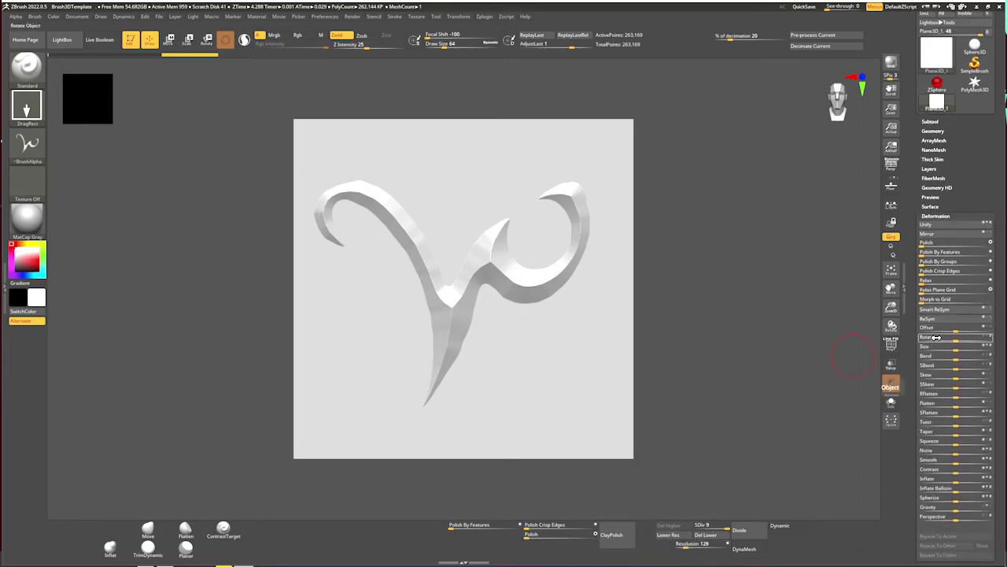
# Step: Apply the Polish deformation three times to soften the rune relief's facets
pyautogui.click(922, 243)
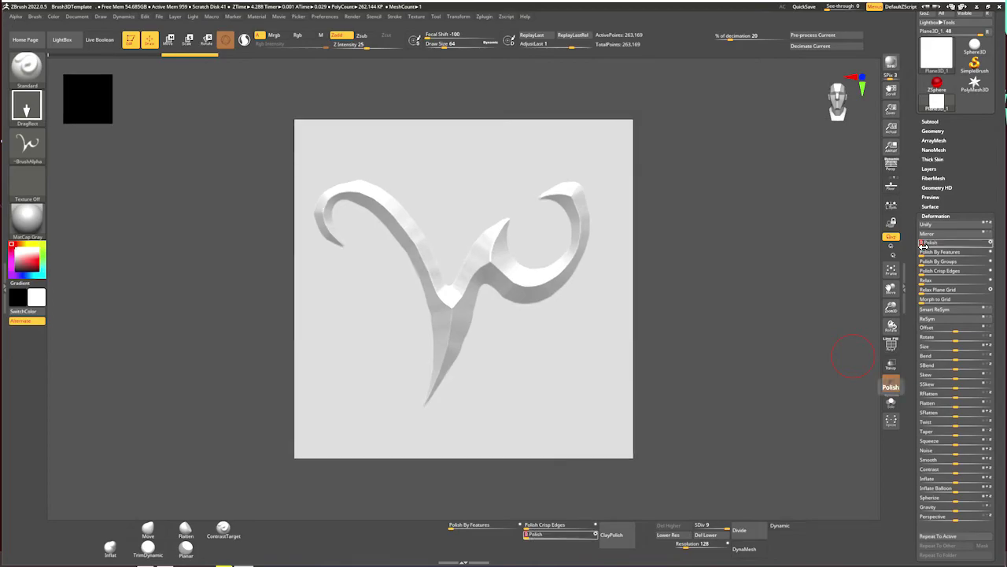
pyautogui.click(922, 243)
pyautogui.click(923, 243)
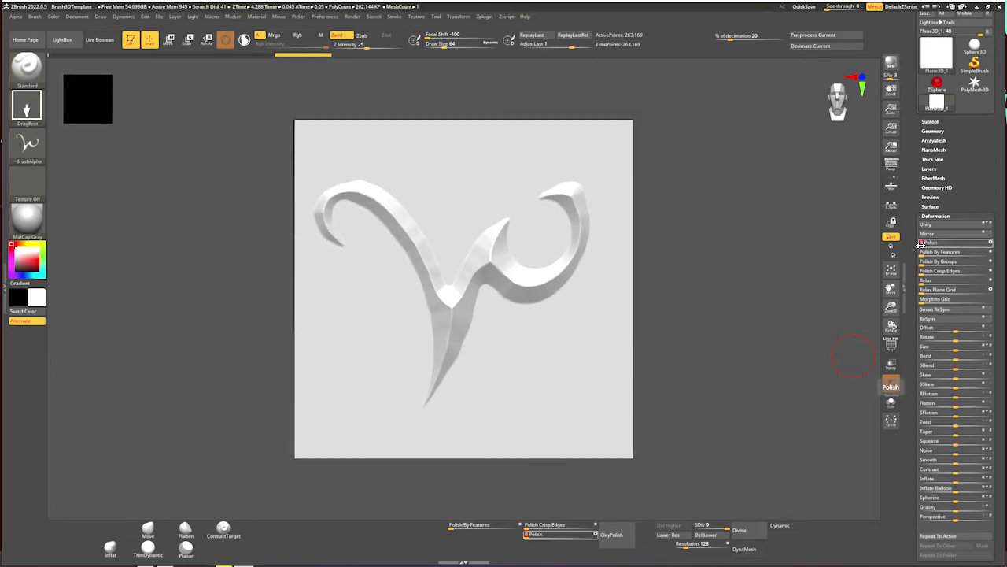
pyautogui.click(933, 131)
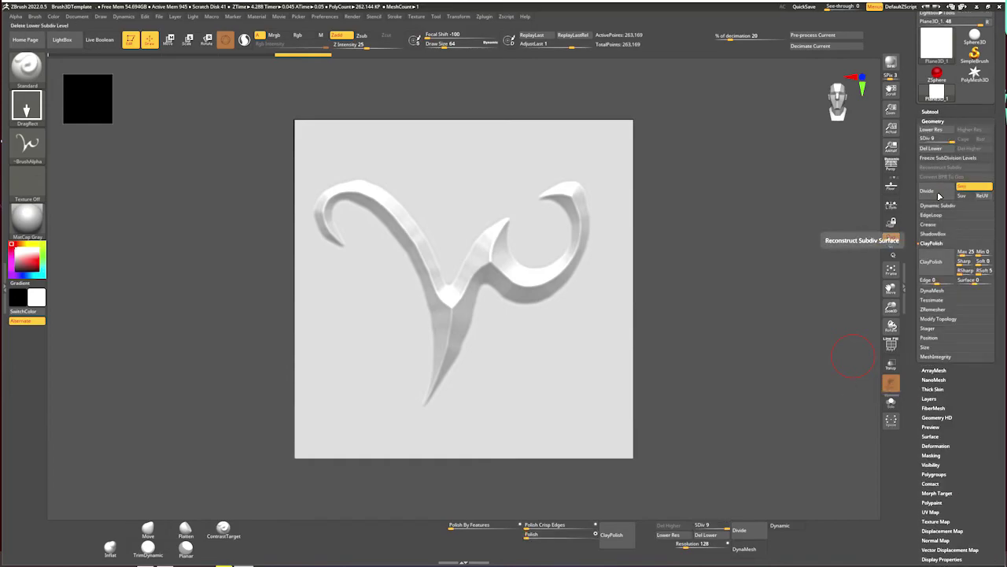
# Step: ClayPolish the relief, then grab the document as the new brush alpha ZGrab01
pyautogui.click(928, 259)
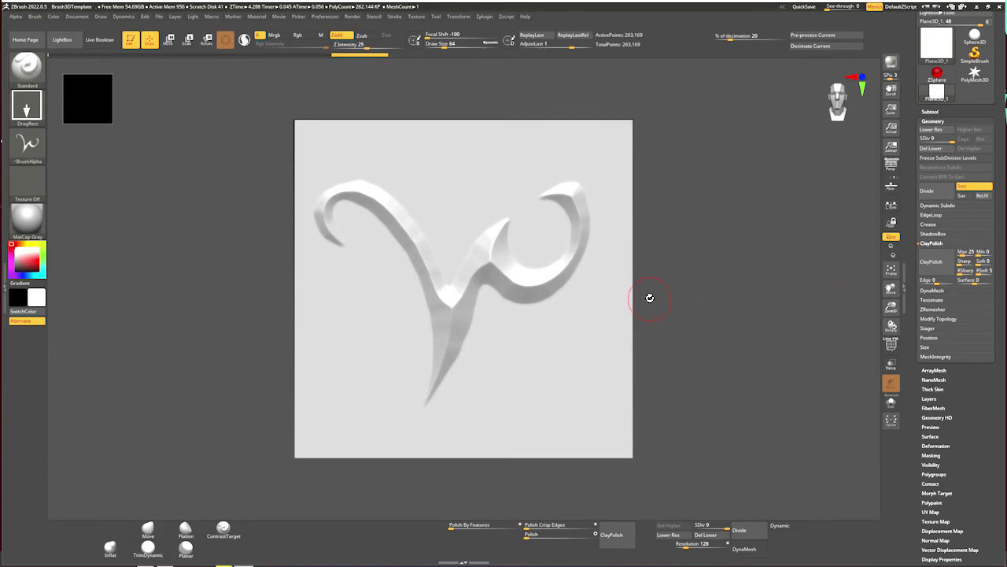
pyautogui.click(28, 144)
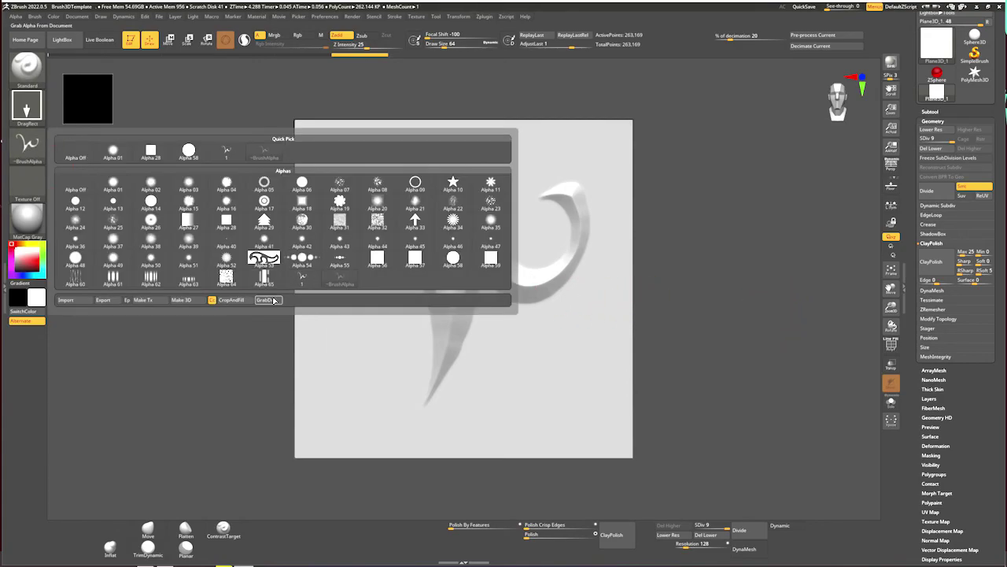
pyautogui.click(273, 299)
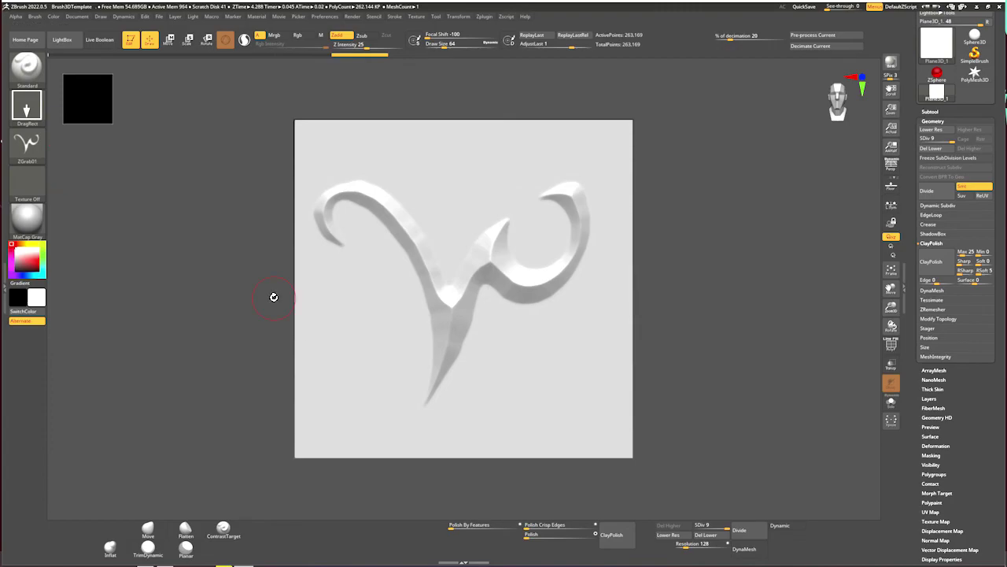
pyautogui.click(930, 111)
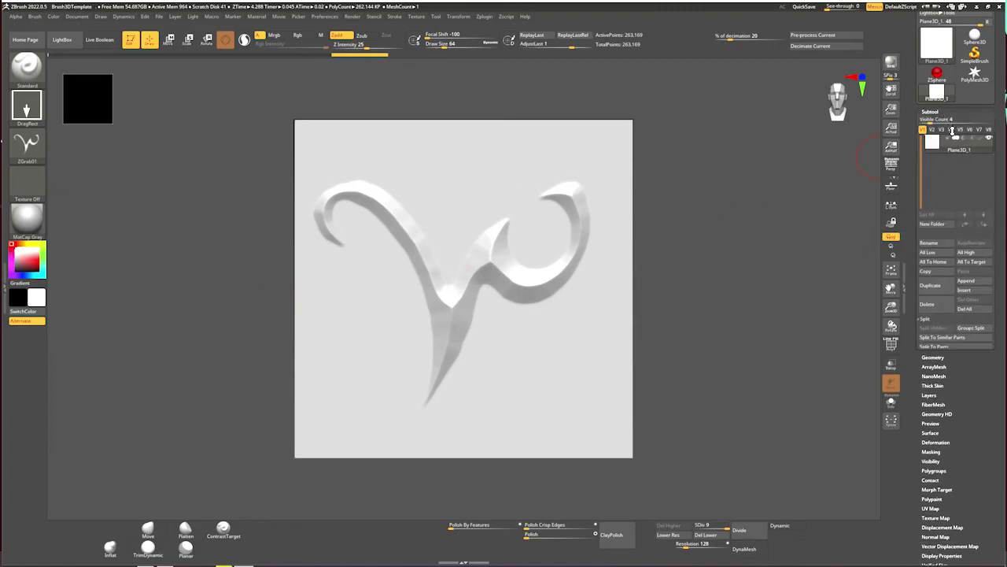
# Step: Append a second plane subtool, divide it to SDiv 5, and stamp the ZGrab01 rune on it
pyautogui.click(976, 283)
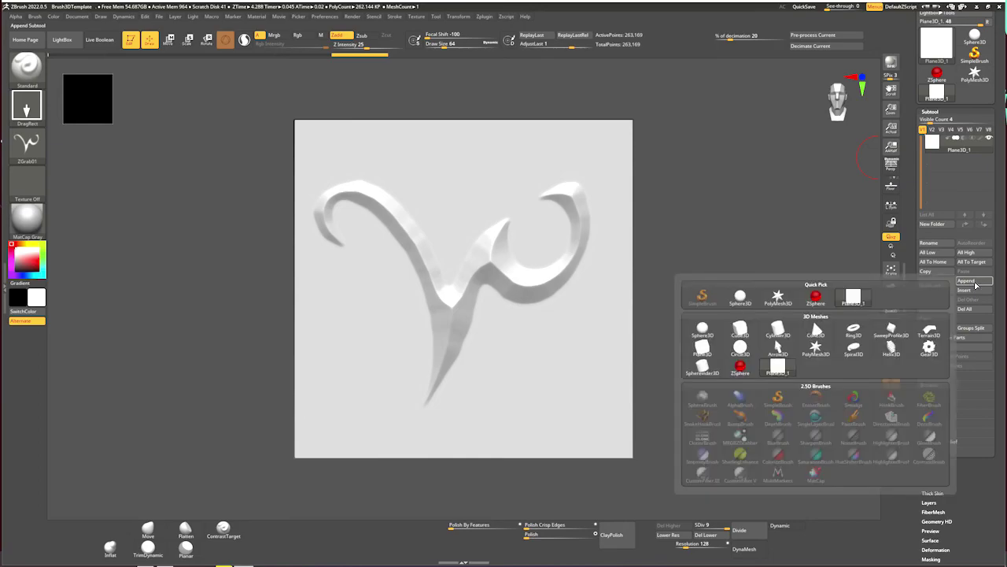
pyautogui.click(972, 282)
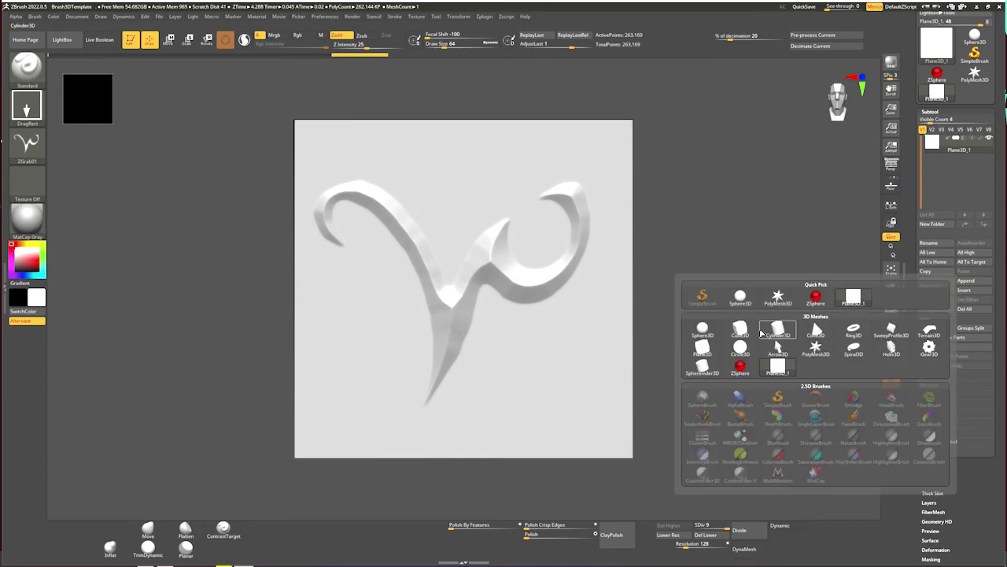
pyautogui.click(703, 347)
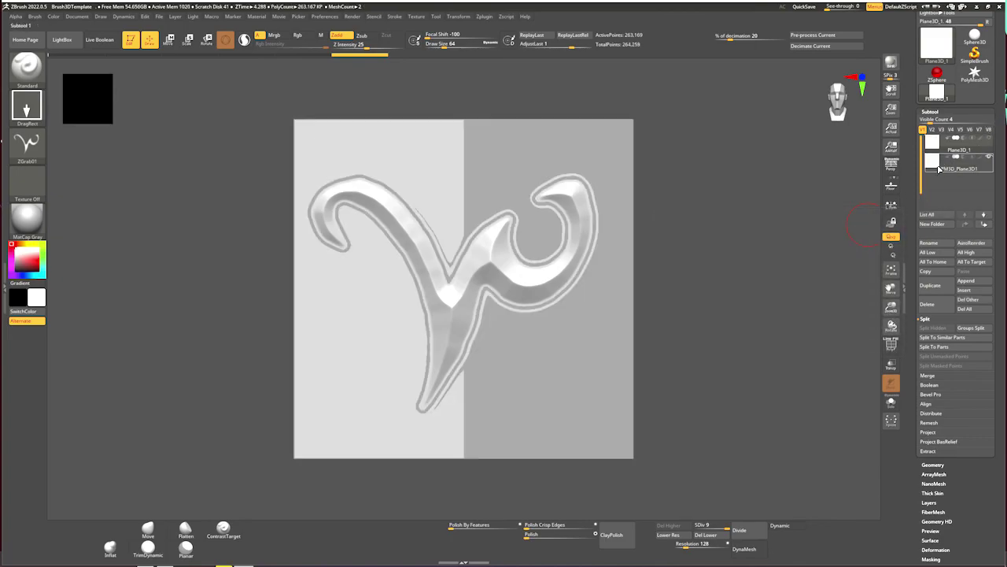
pyautogui.click(938, 168)
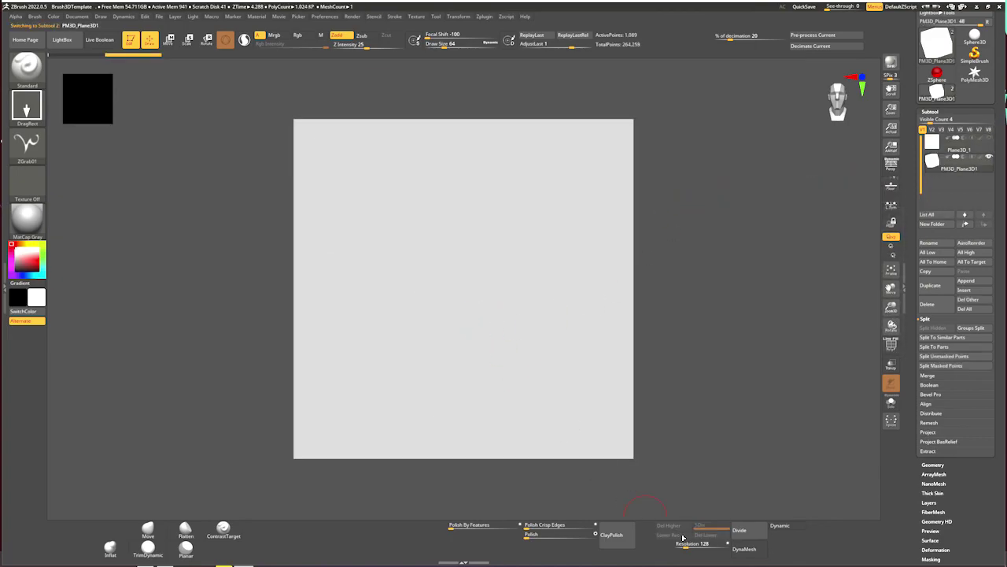
pyautogui.click(760, 536)
pyautogui.click(760, 535)
pyautogui.click(760, 535)
pyautogui.click(760, 535)
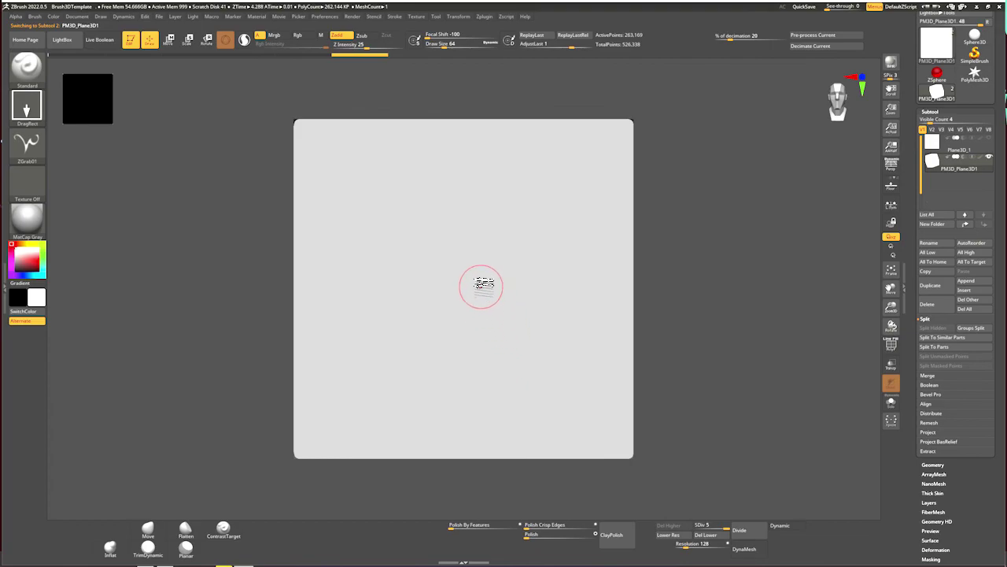
pyautogui.moveTo(476, 282); pyautogui.dragTo(471, 11)
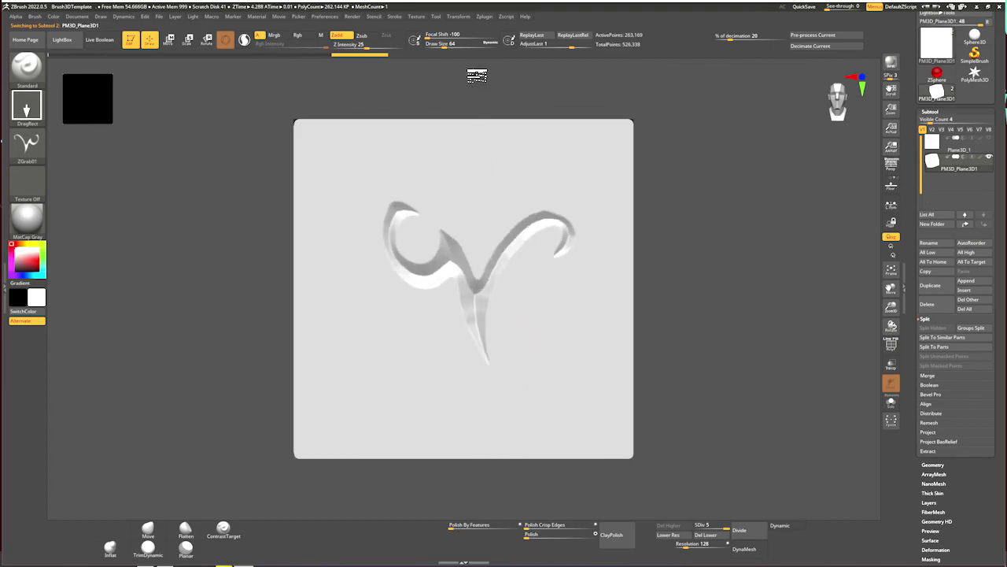